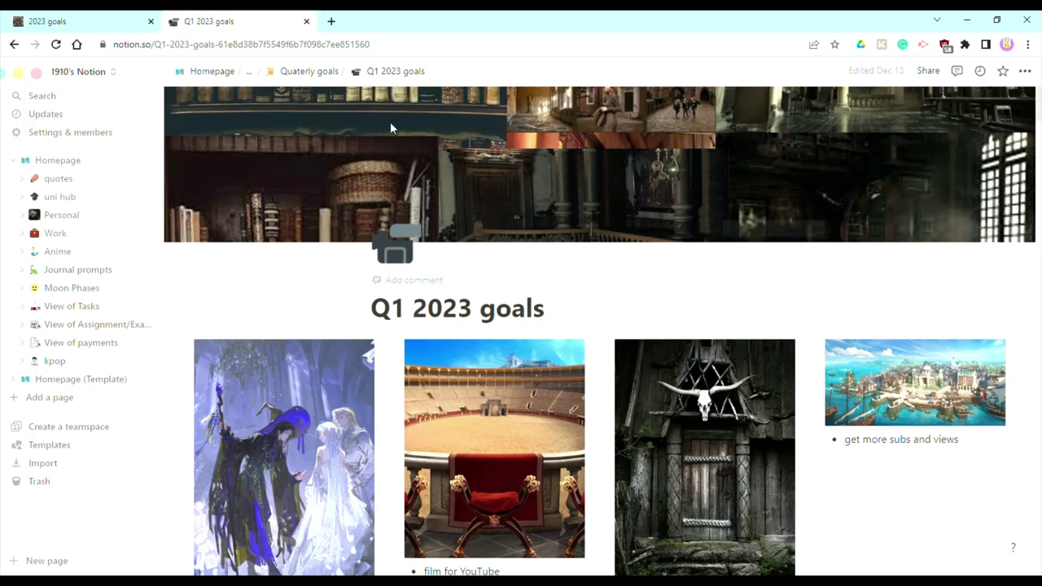
# Move the Q1 2023 goals tab to the first position among the open tabs.
pyautogui.moveTo(377, 123)
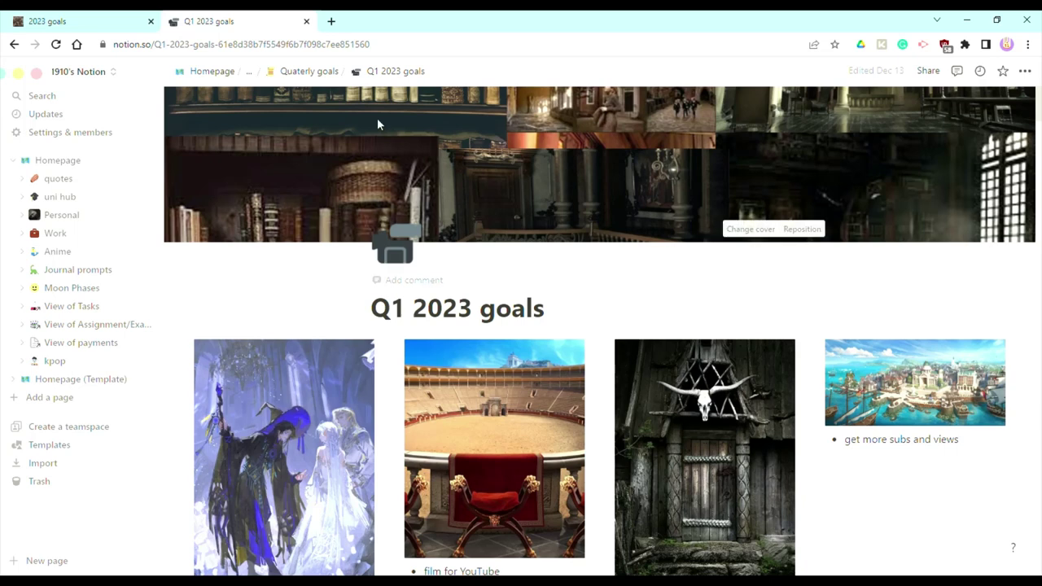
pyautogui.moveTo(241, 20); pyautogui.dragTo(41, 12)
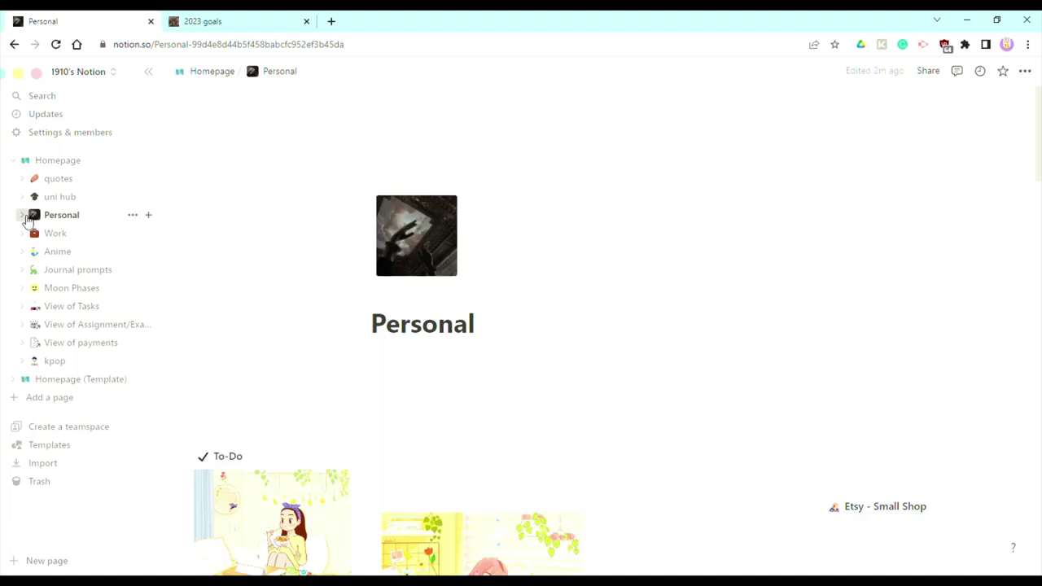
# Expand Personal in the sidebar, then collapse Goals, Budget and Personal and return to Personal.
pyautogui.click(24, 217)
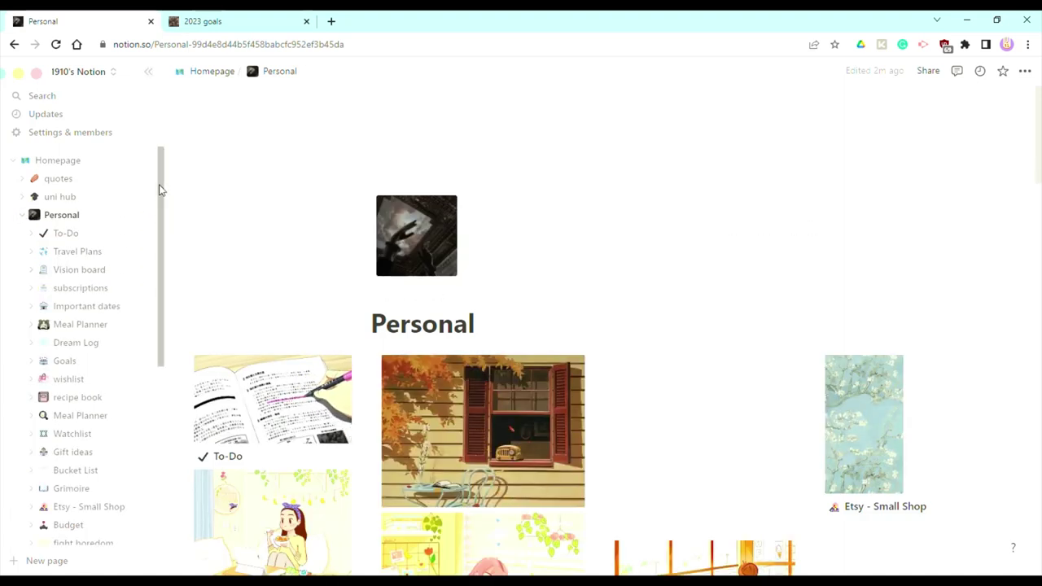
pyautogui.moveTo(159, 185); pyautogui.dragTo(163, 230)
pyautogui.click(233, 18)
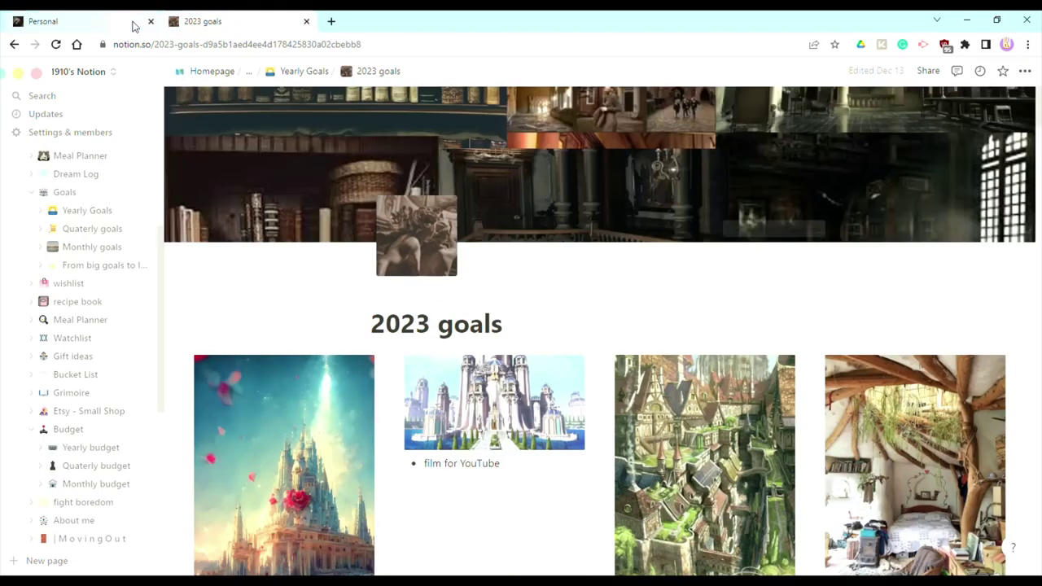
pyautogui.click(32, 192)
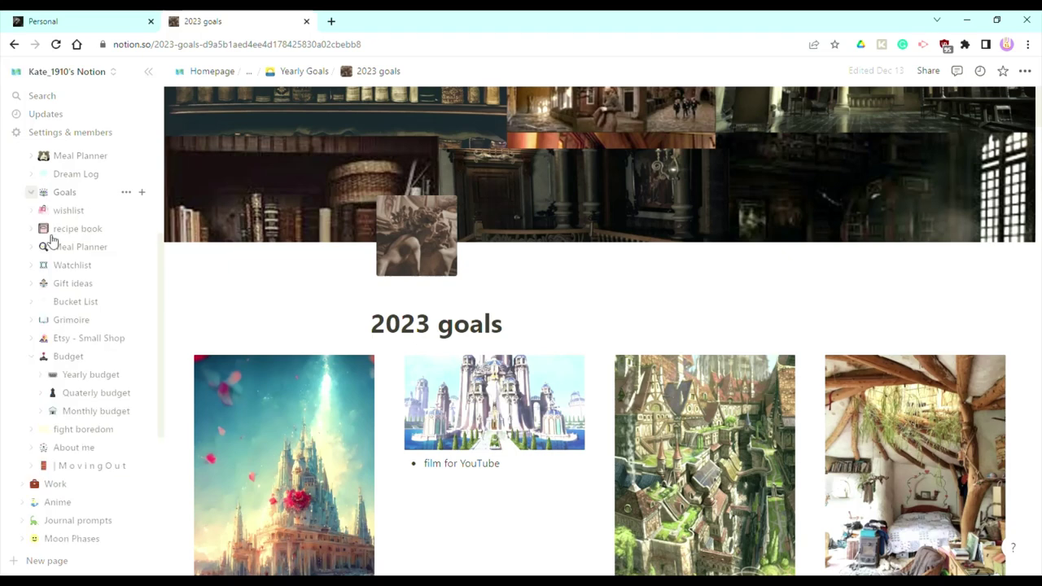
pyautogui.click(31, 357)
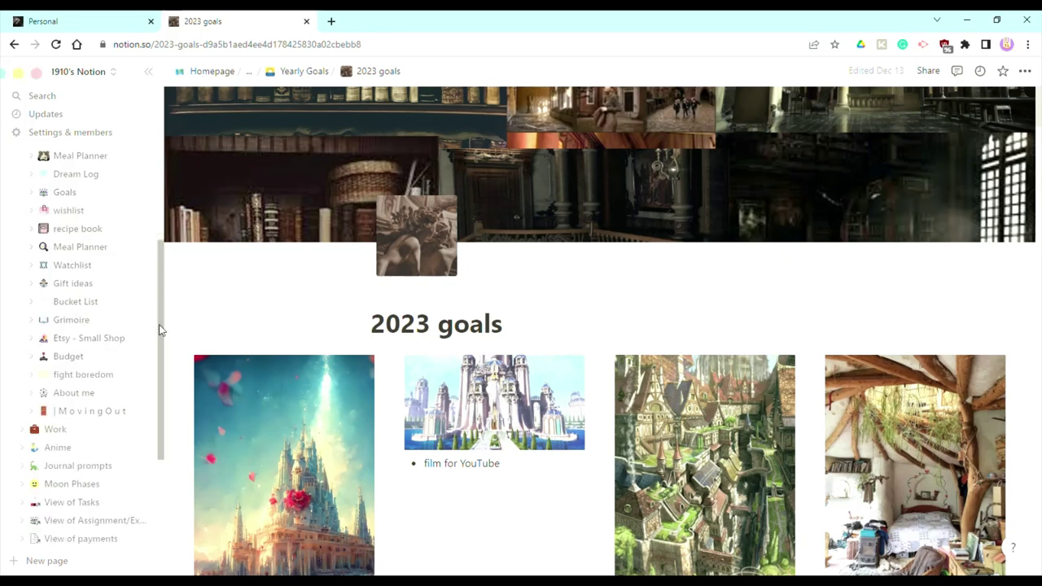
pyautogui.moveTo(158, 328); pyautogui.dragTo(160, 240)
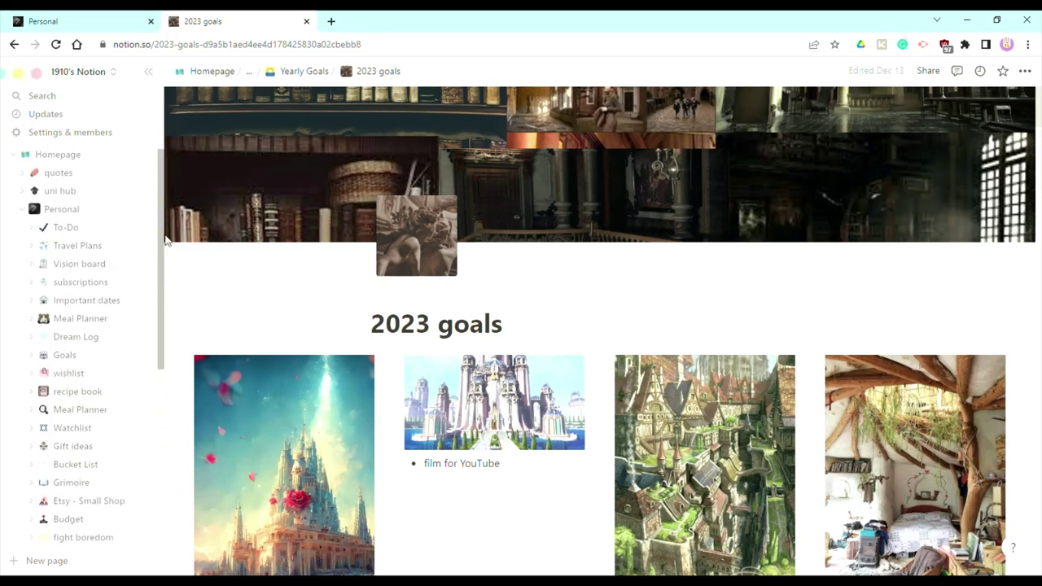
pyautogui.click(24, 217)
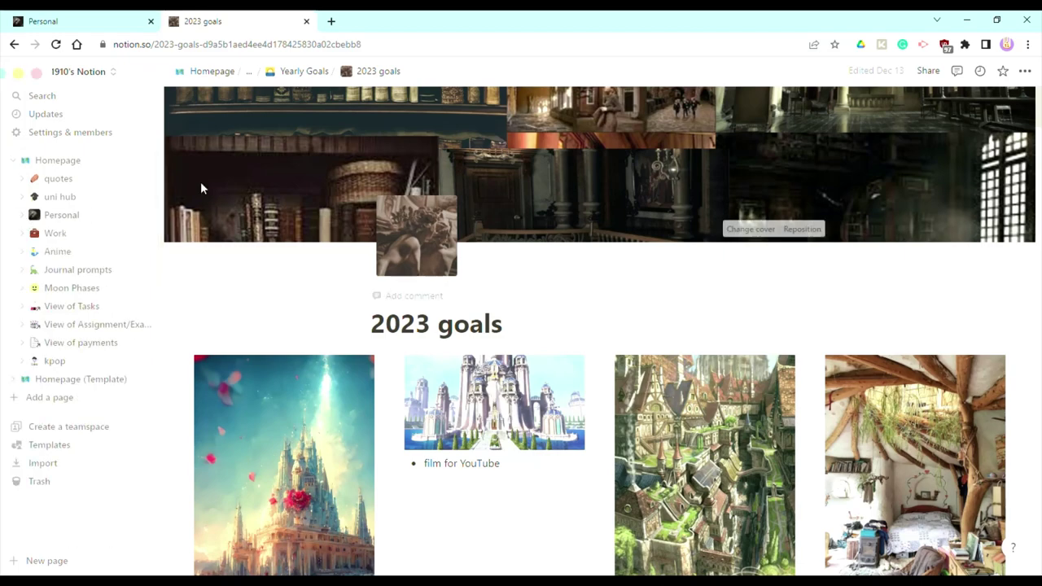
pyautogui.click(33, 17)
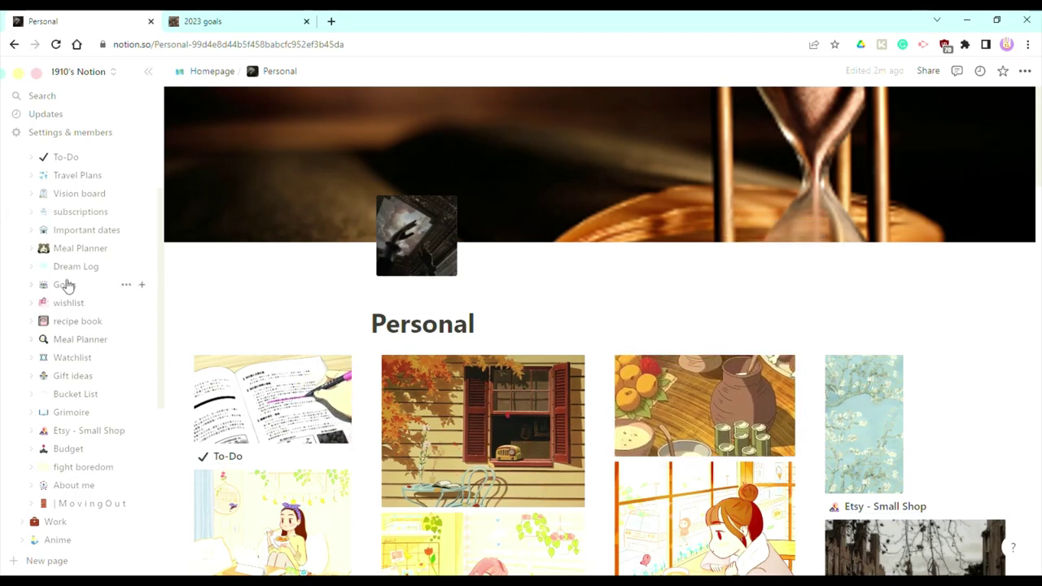
# Expand Budget's subpages, then open Goals and its Quaterly goals gallery.
pyautogui.click(33, 450)
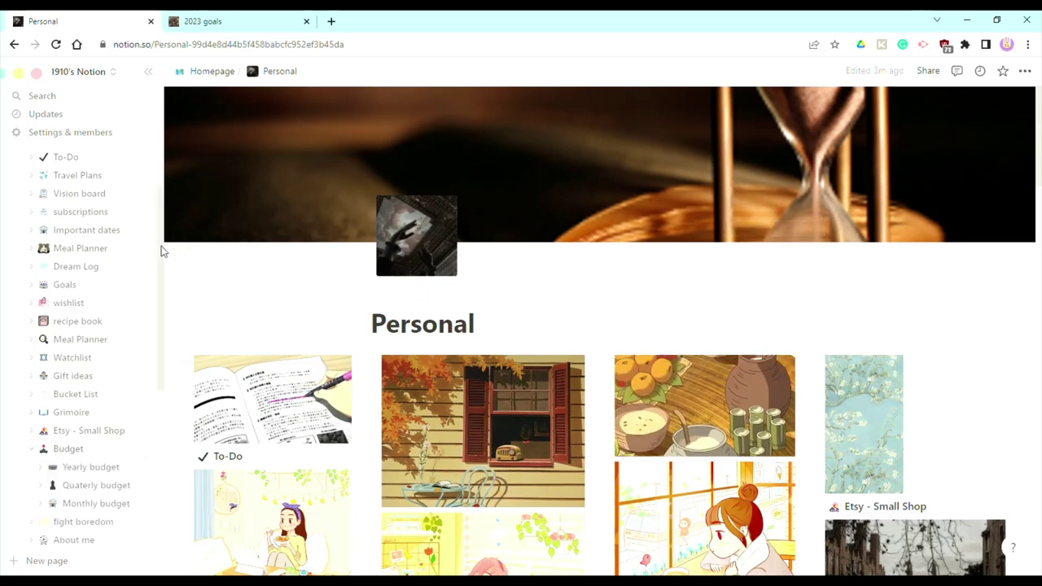
pyautogui.moveTo(161, 253); pyautogui.dragTo(157, 255)
pyautogui.scroll(-1, 155, 250)
pyautogui.click(30, 251)
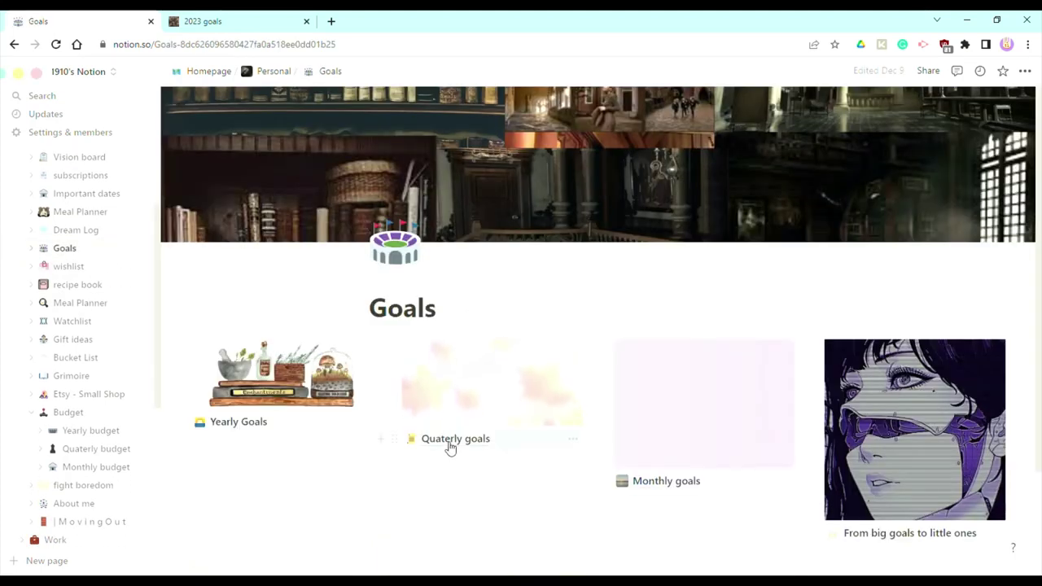
pyautogui.click(451, 446)
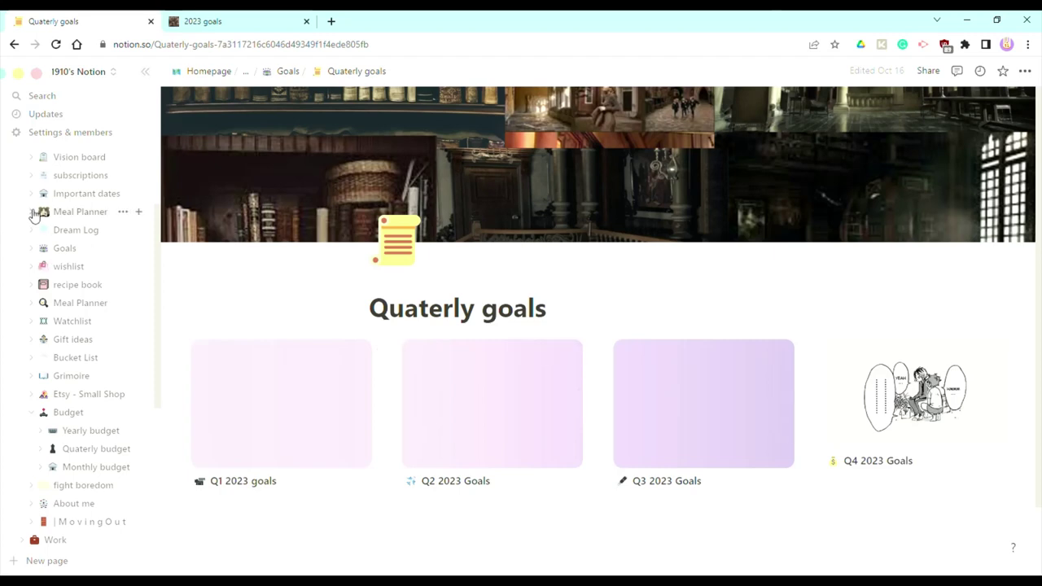
# Expand Goals, preview Q2 2023 Goals, then open the Q1 2023 goals page.
pyautogui.click(31, 249)
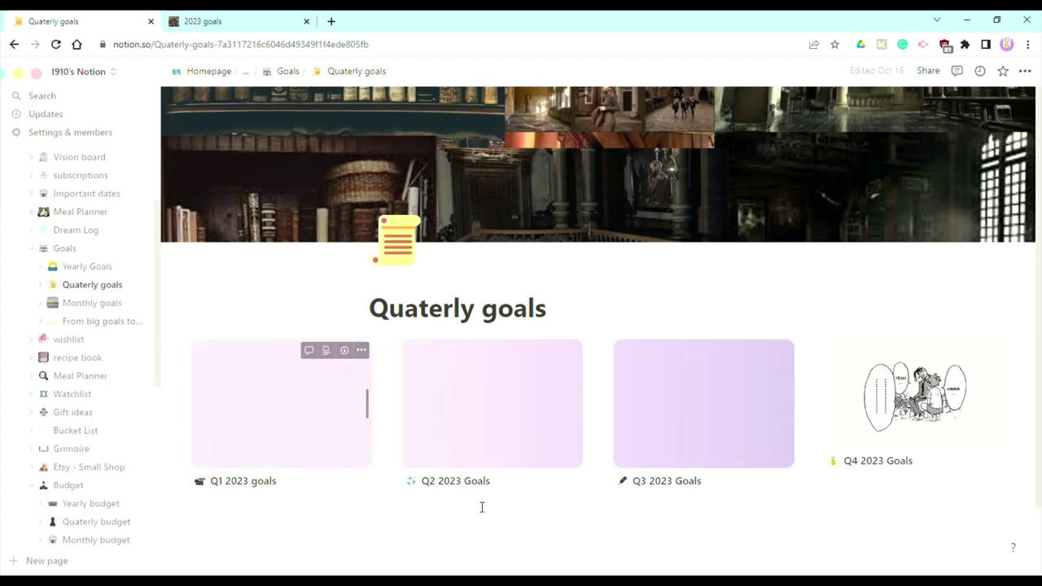
pyautogui.click(449, 482)
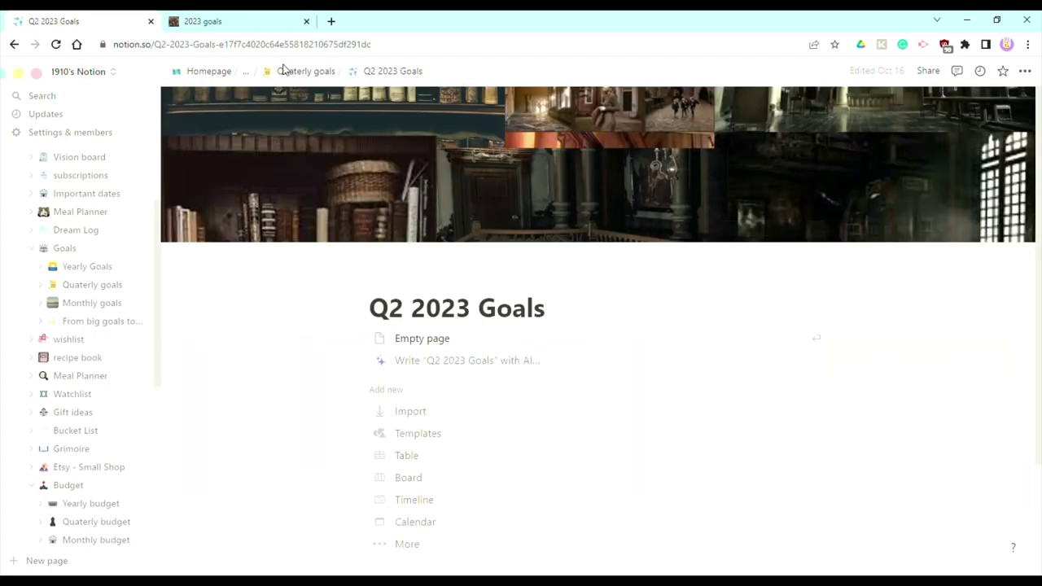
pyautogui.click(290, 74)
pyautogui.click(259, 486)
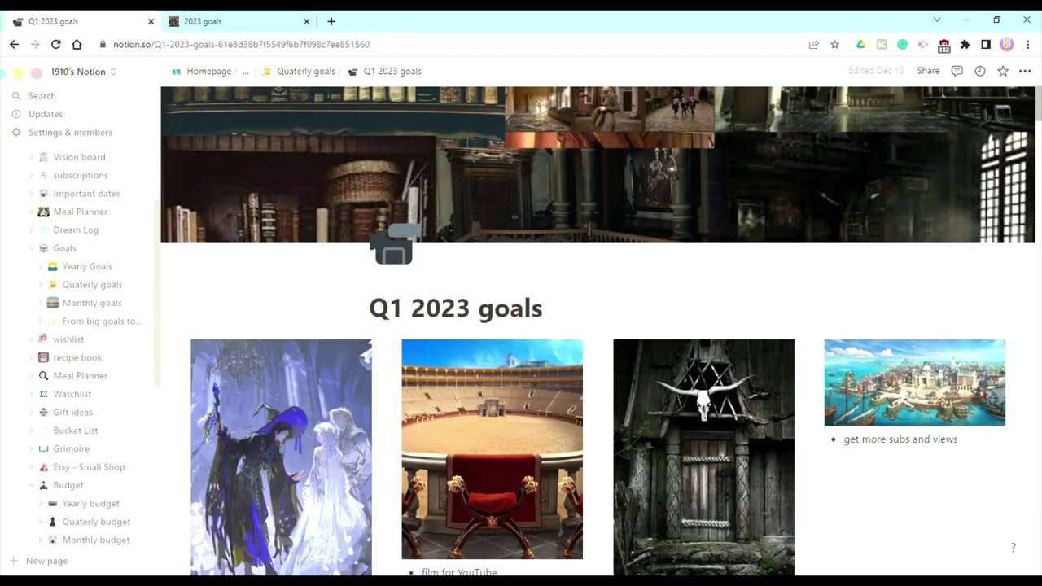
pyautogui.scroll(-4, 600, 330)
pyautogui.scroll(2, 600, 331)
pyautogui.scroll(-1, 600, 331)
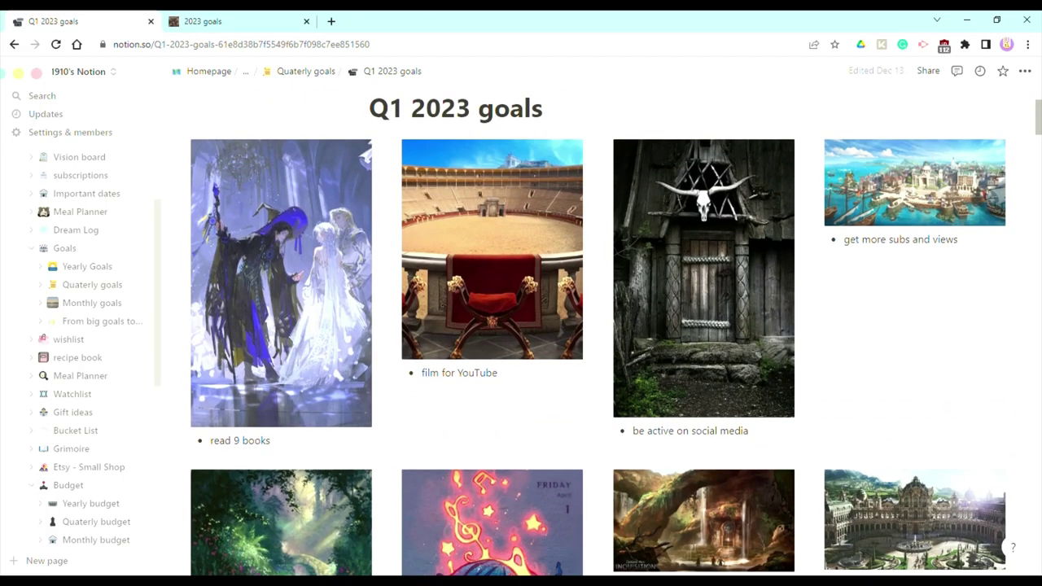
pyautogui.scroll(3, 601, 331)
pyautogui.scroll(-5, 601, 331)
pyautogui.scroll(-1, 601, 331)
pyautogui.scroll(2, 601, 330)
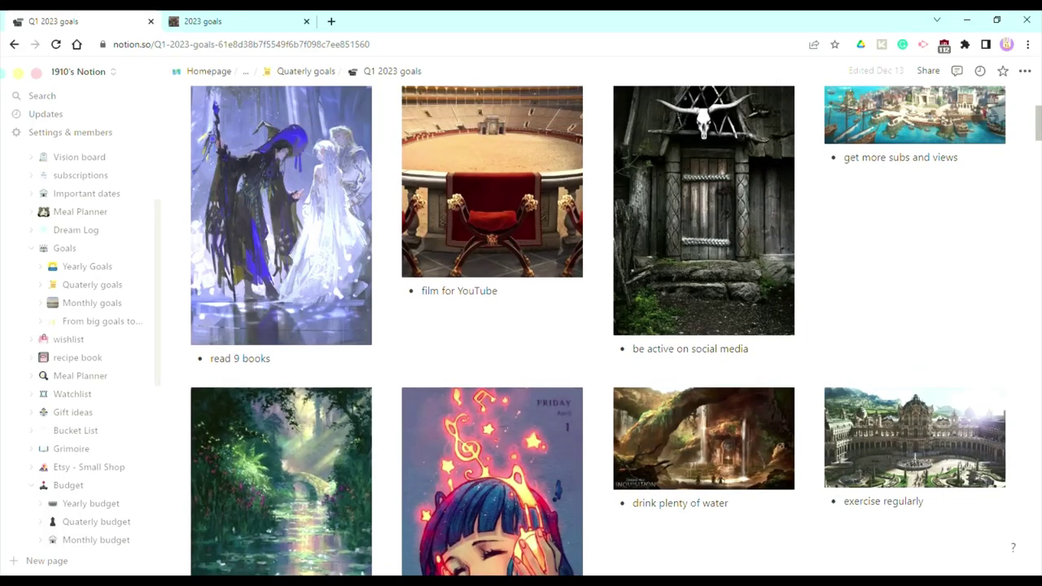
pyautogui.scroll(-1, 616, 331)
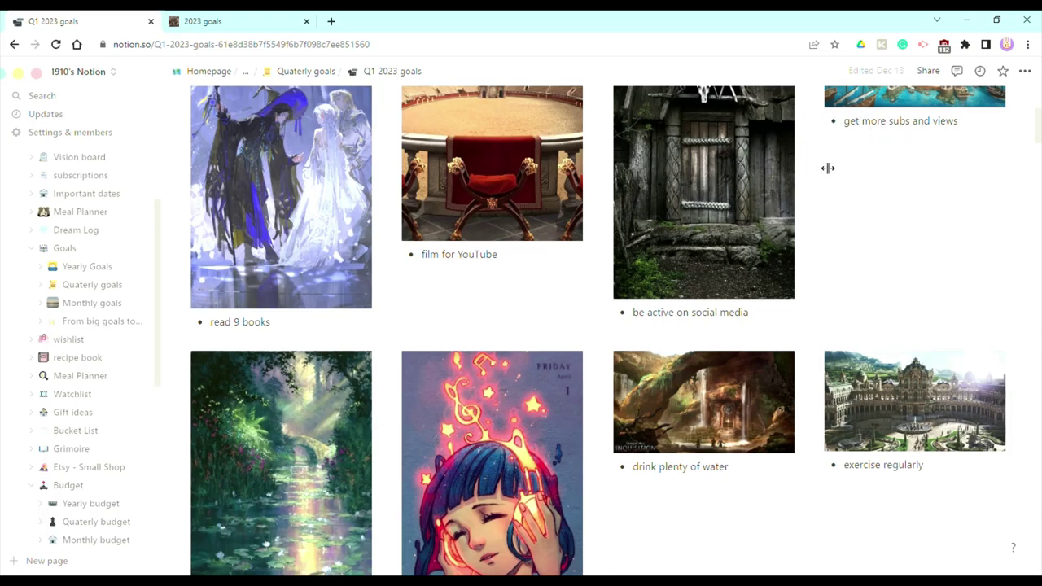
pyautogui.scroll(-3, 1024, 137)
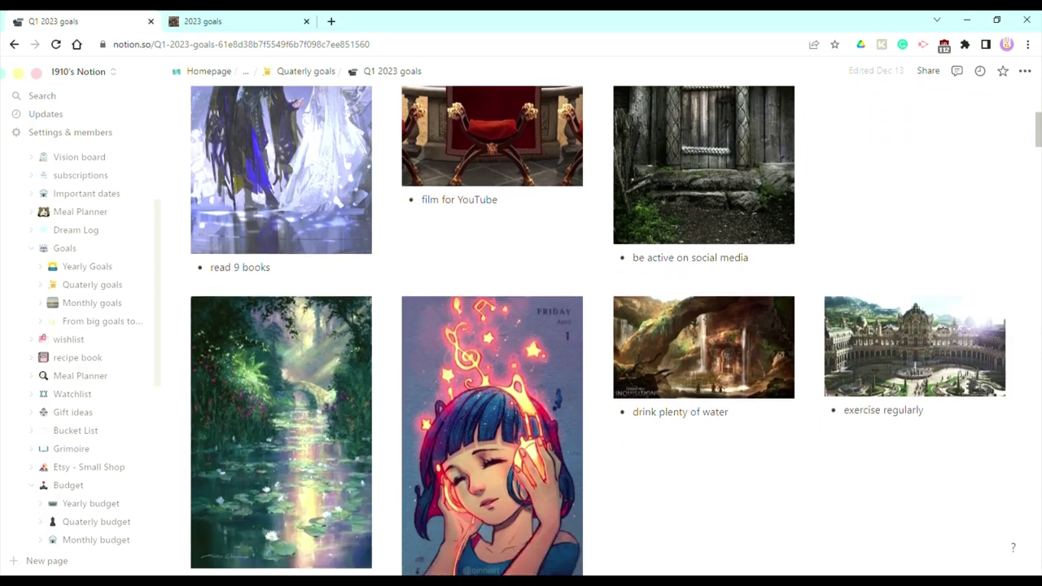
pyautogui.scroll(-2, 630, 113)
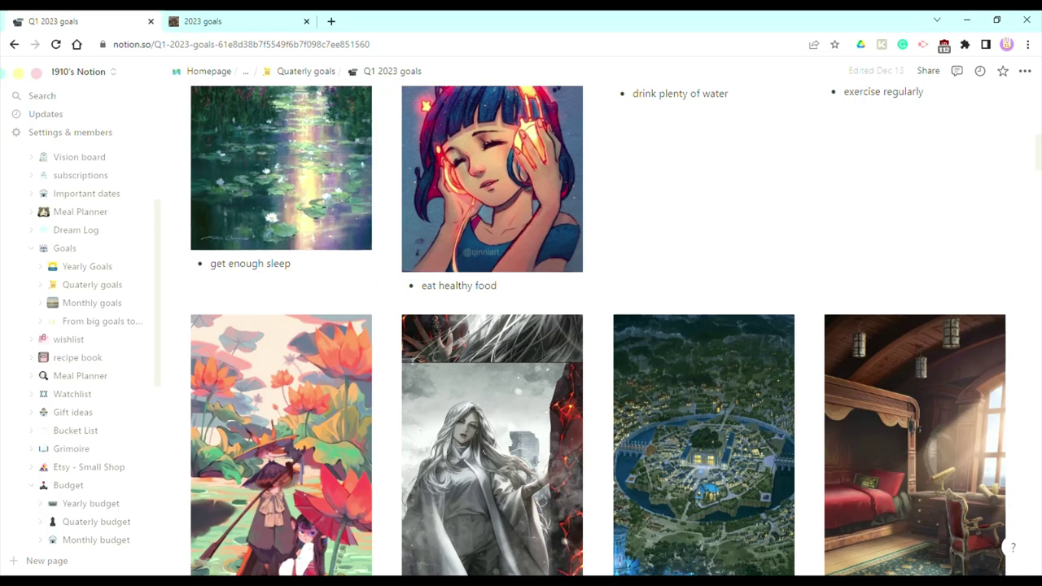
pyautogui.scroll(-5, 617, 331)
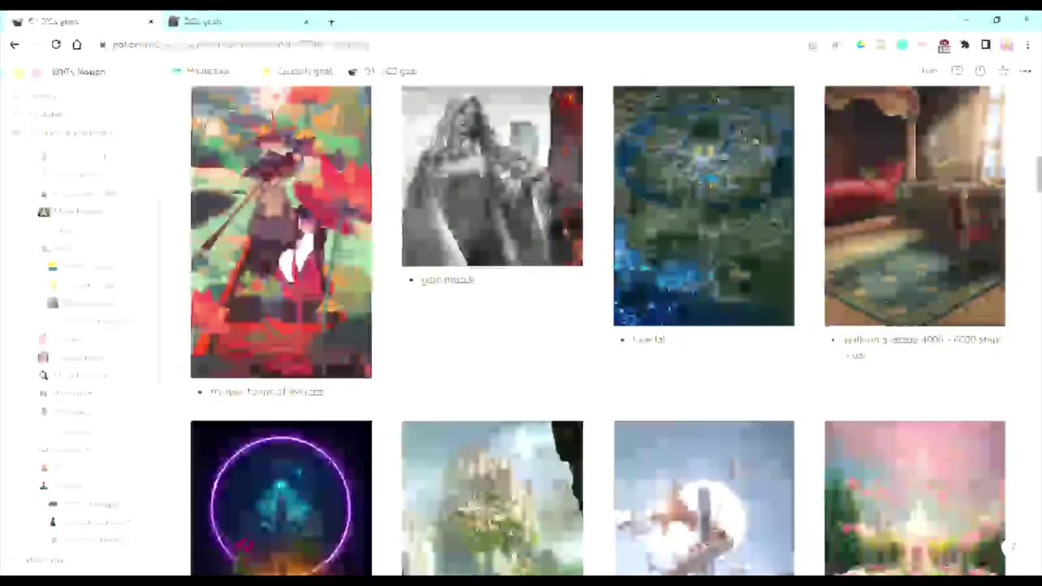
pyautogui.scroll(-1, 533, 323)
pyautogui.scroll(-1, 598, 330)
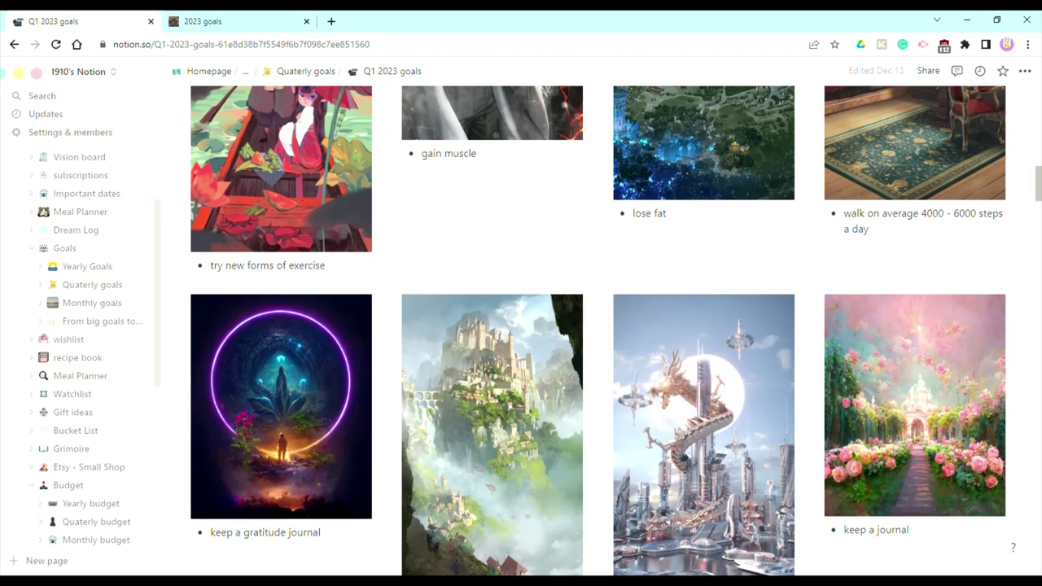
pyautogui.scroll(-3, 599, 326)
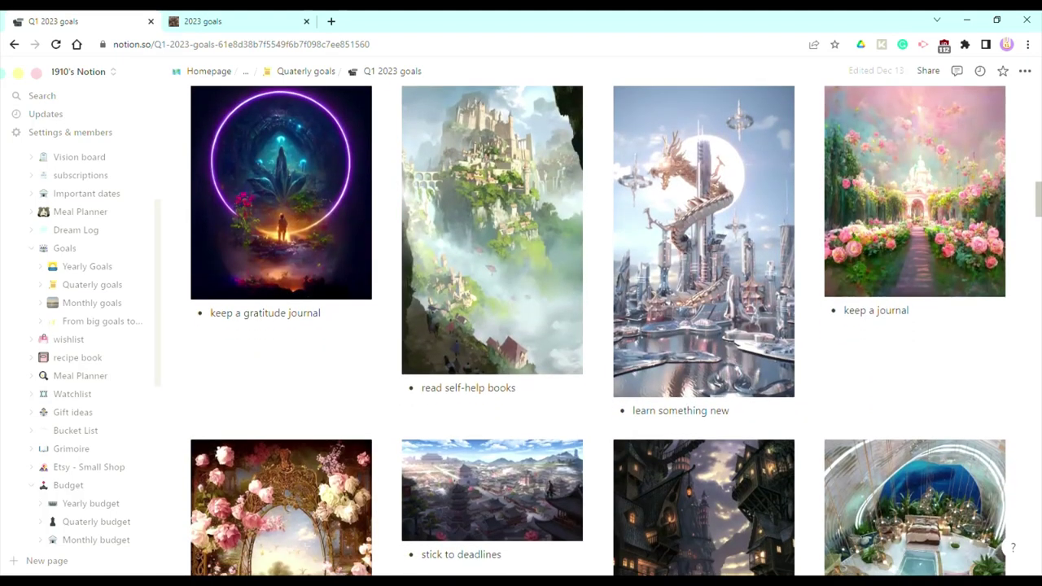
pyautogui.scroll(-3, 599, 326)
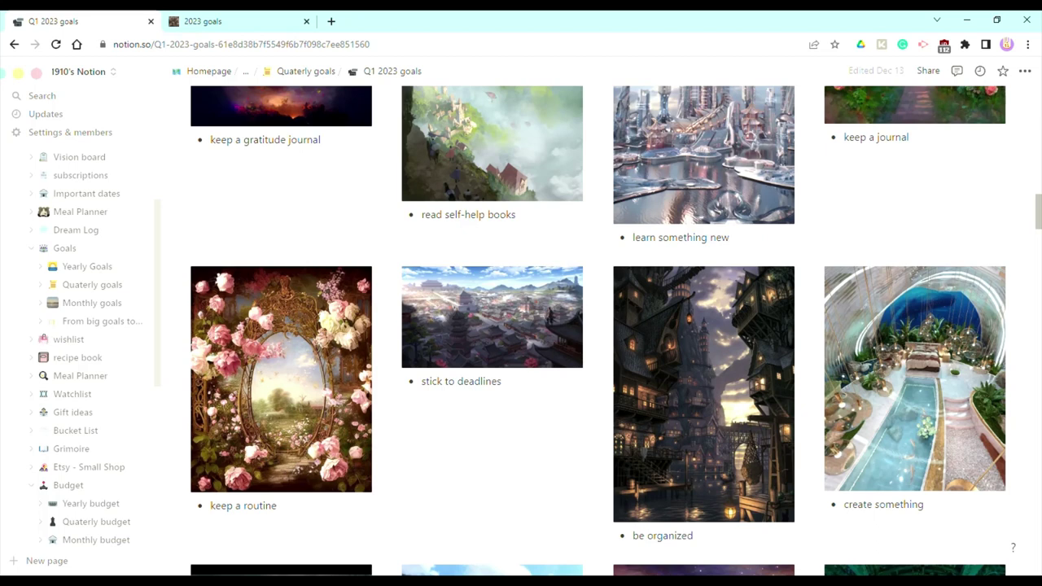
pyautogui.scroll(-1, 598, 331)
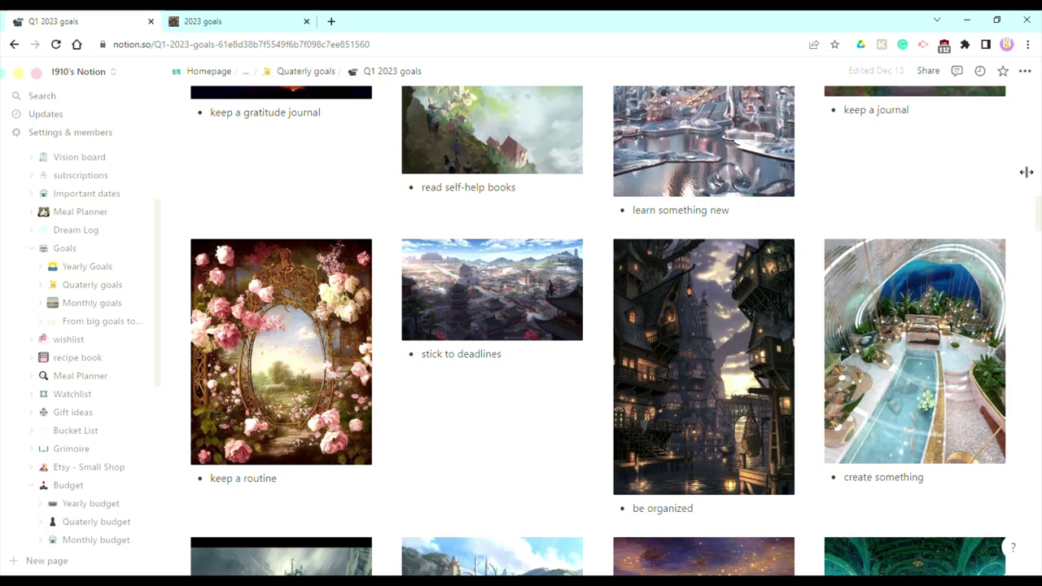
pyautogui.scroll(-8, 599, 331)
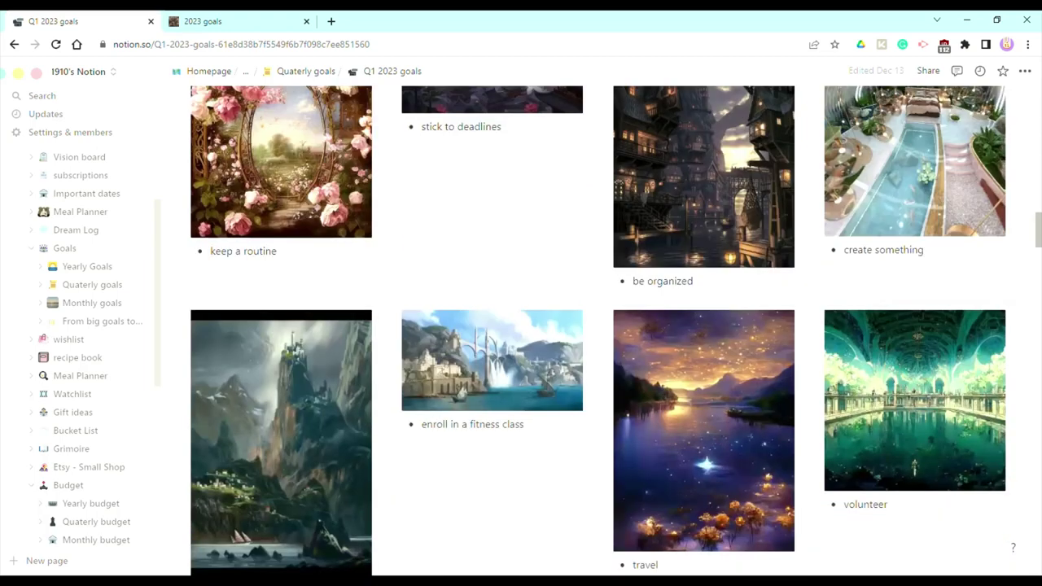
pyautogui.scroll(2, 598, 331)
pyautogui.scroll(2, 598, 330)
pyautogui.scroll(-3, 598, 330)
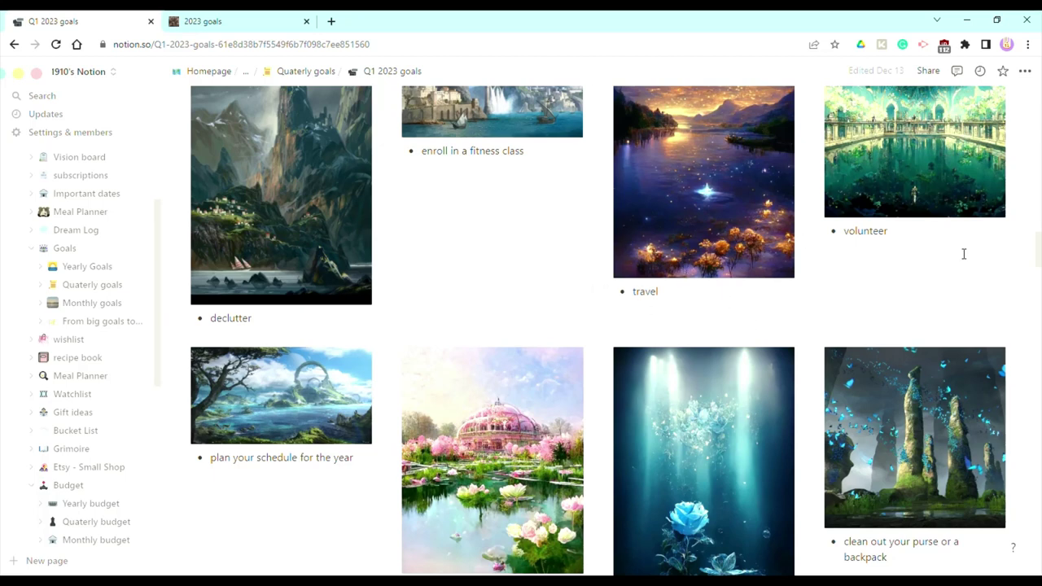
pyautogui.scroll(-1, 1023, 274)
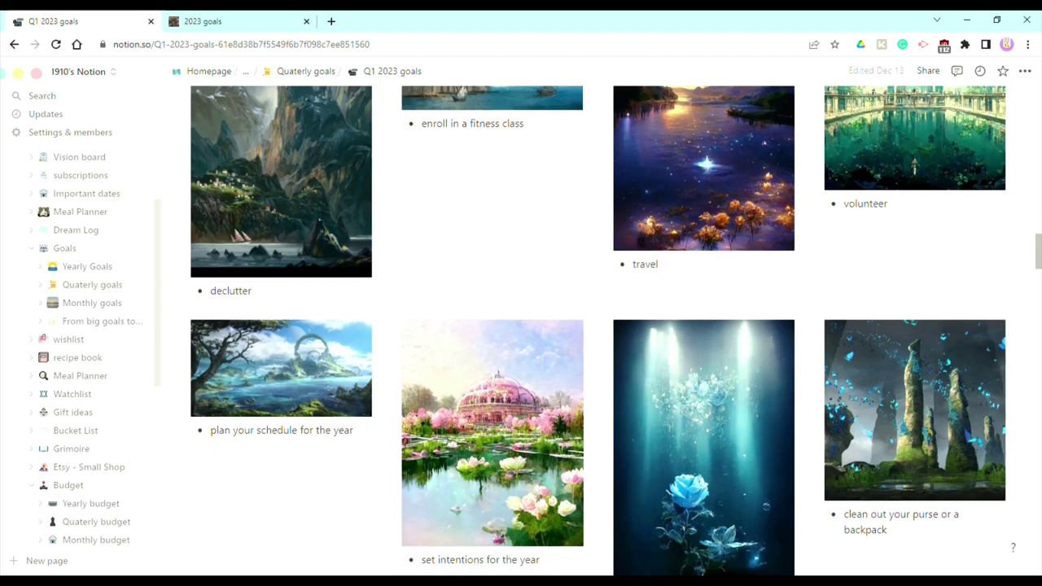
pyautogui.scroll(-2, 1022, 274)
pyautogui.scroll(-2, 1023, 275)
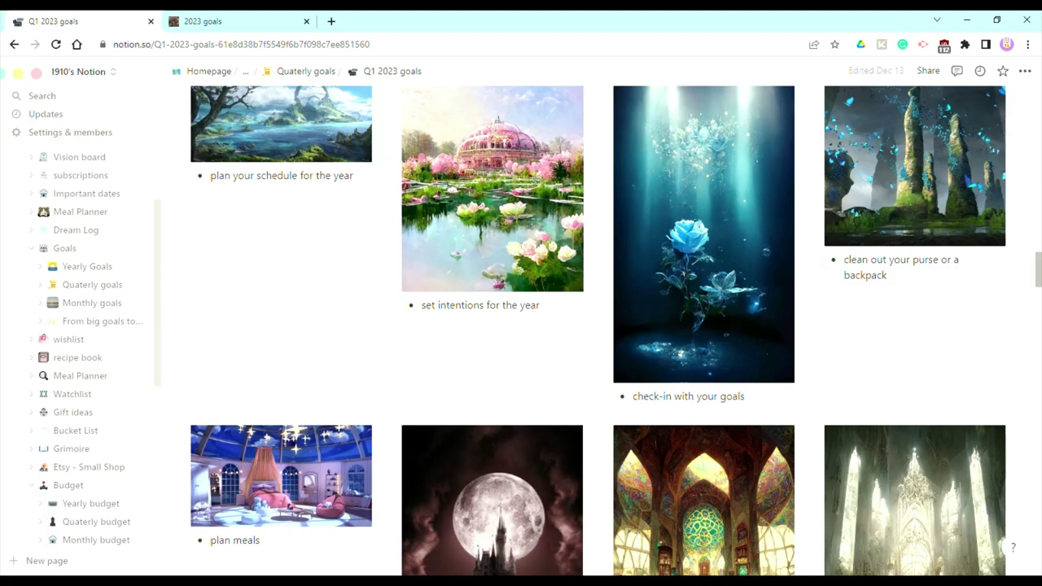
pyautogui.scroll(-5, 599, 330)
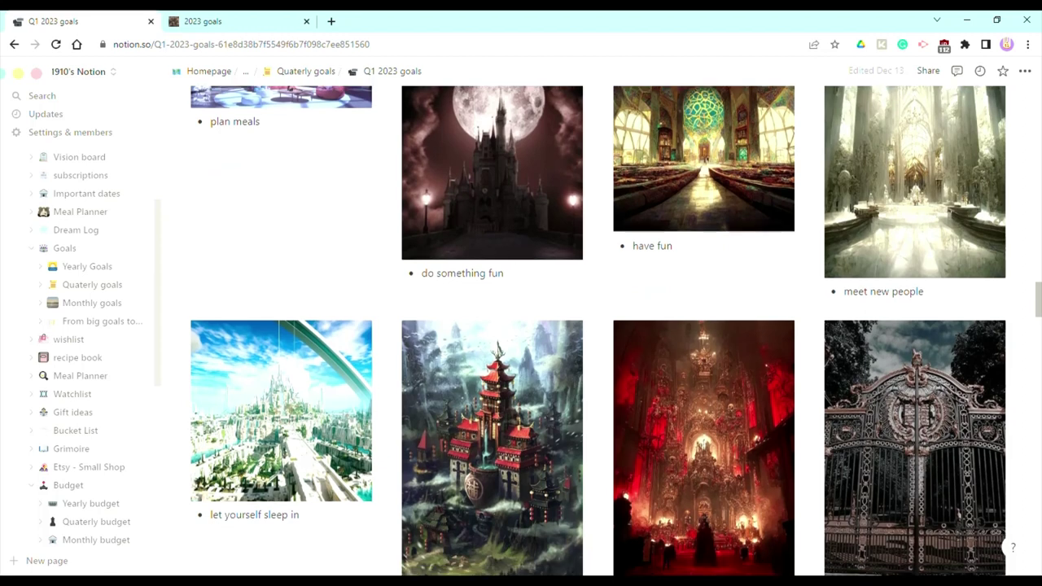
pyautogui.scroll(-1, 415, 231)
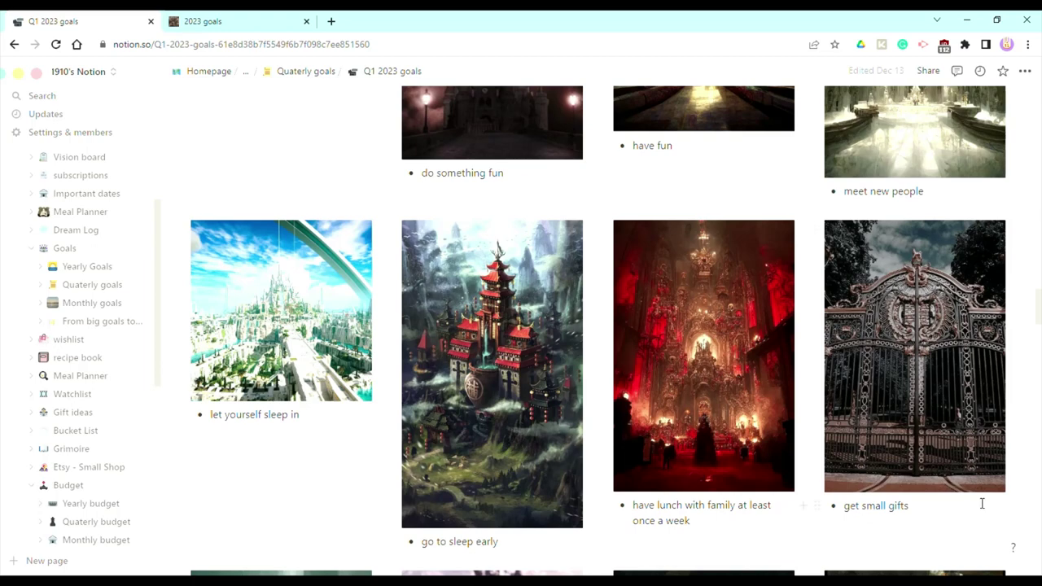
pyautogui.scroll(-4, 1021, 495)
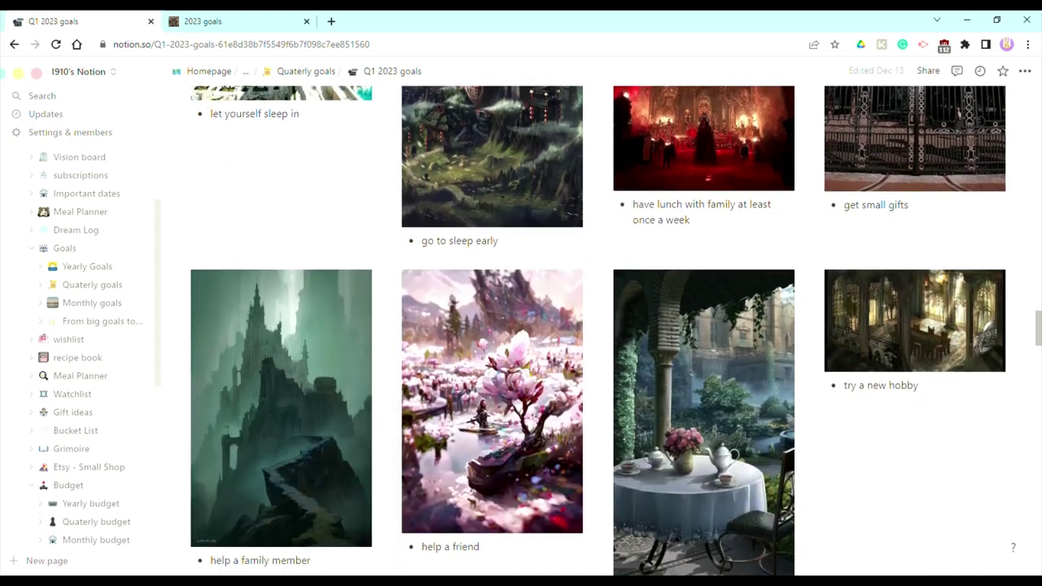
pyautogui.scroll(-3, 868, 138)
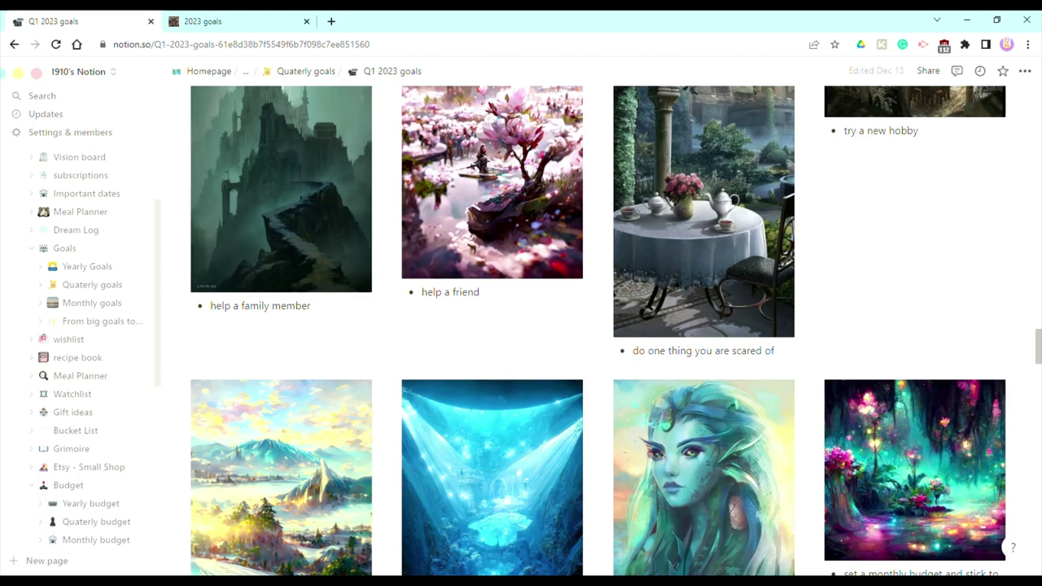
pyautogui.scroll(-1, 709, 245)
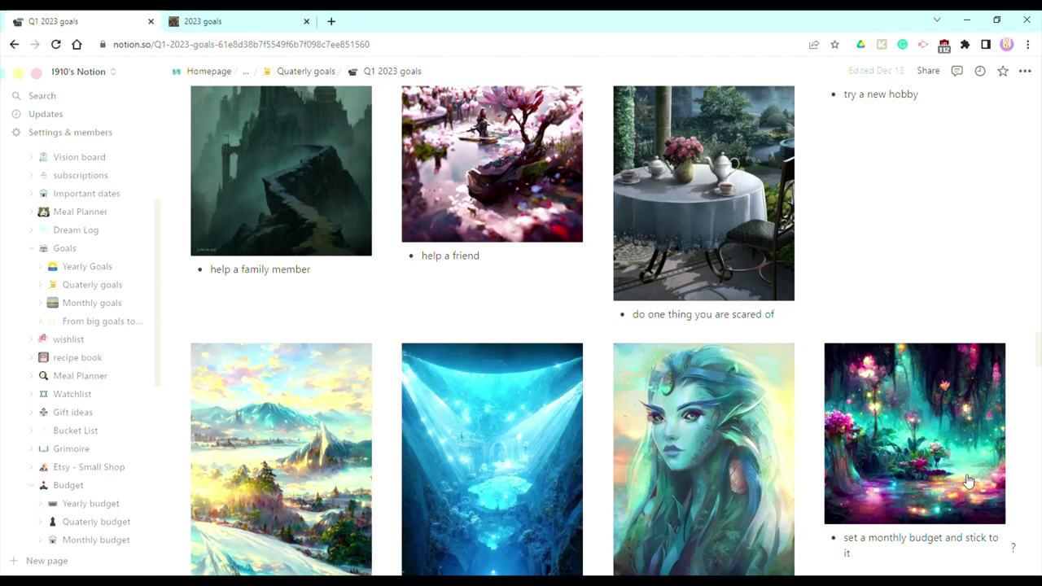
pyautogui.moveTo(878, 417)
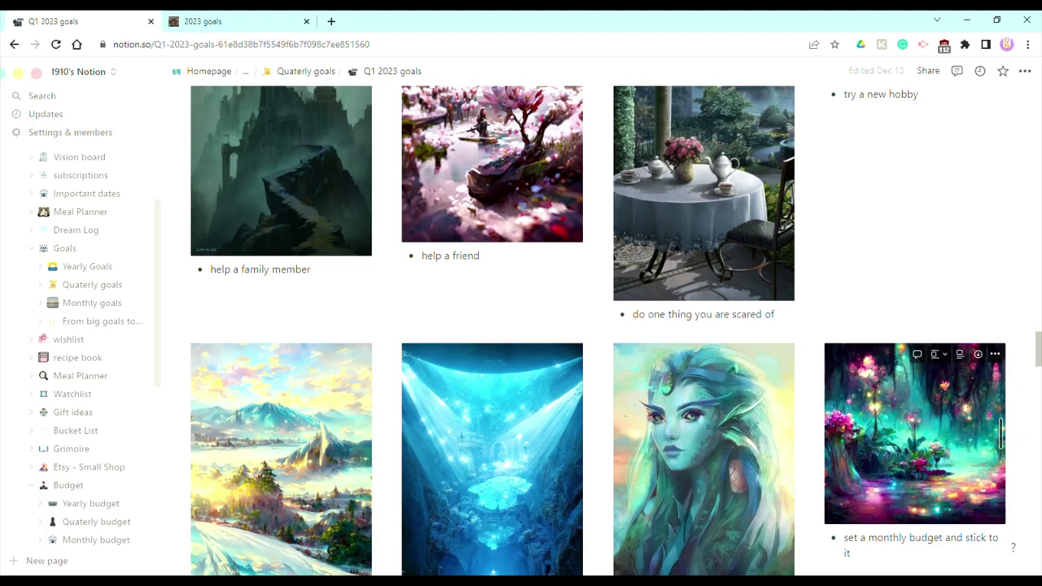
pyautogui.scroll(-8, 617, 331)
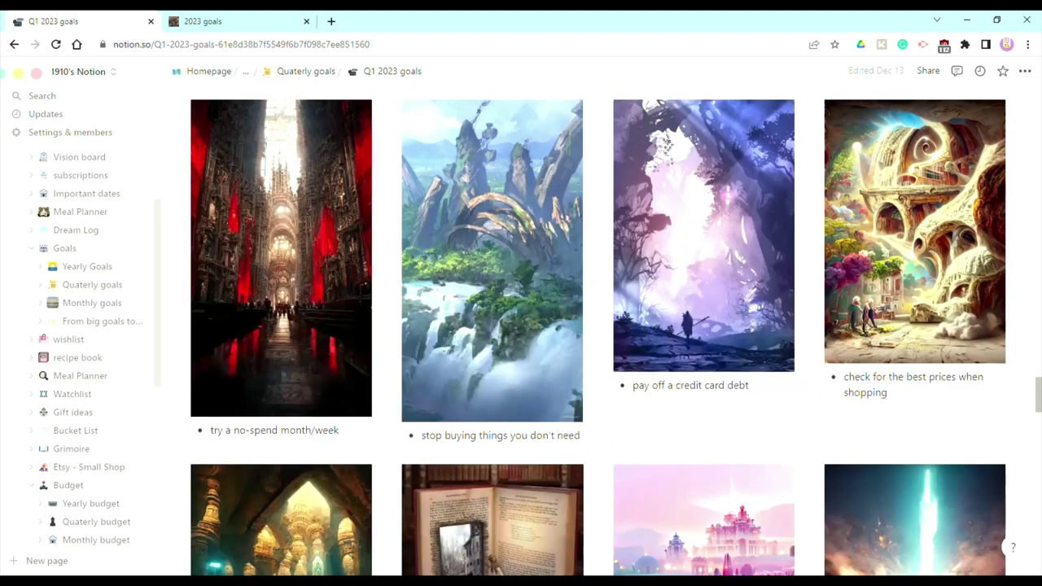
pyautogui.scroll(4, 617, 330)
pyautogui.scroll(-3, 616, 331)
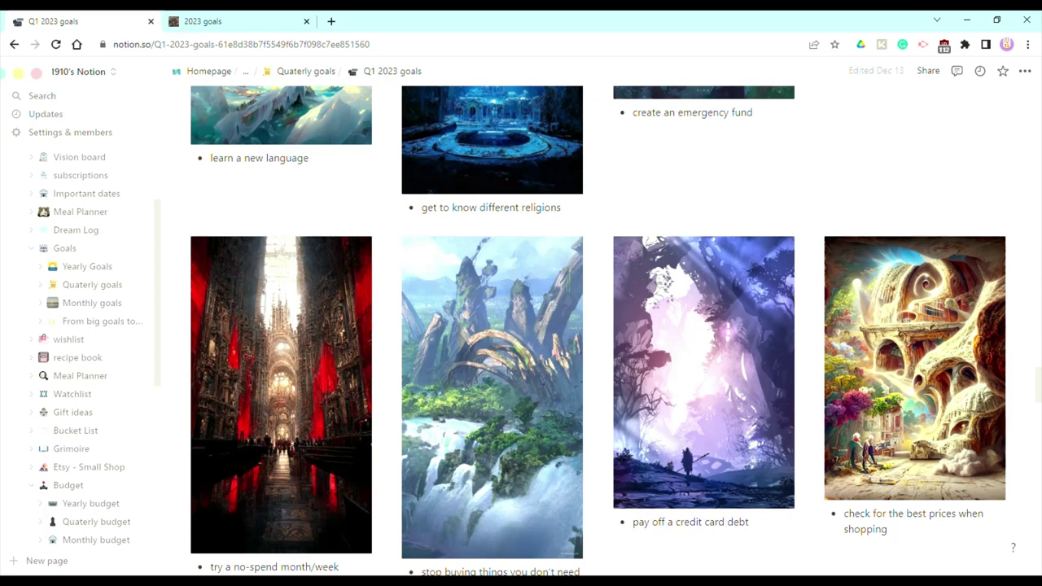
pyautogui.scroll(-8, 1036, 385)
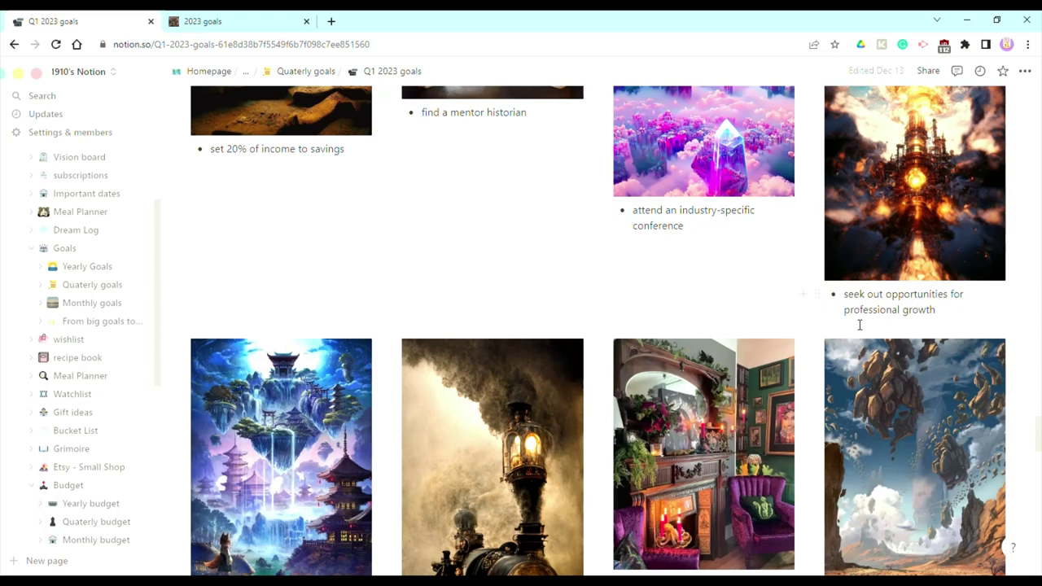
pyautogui.scroll(-7, 1035, 481)
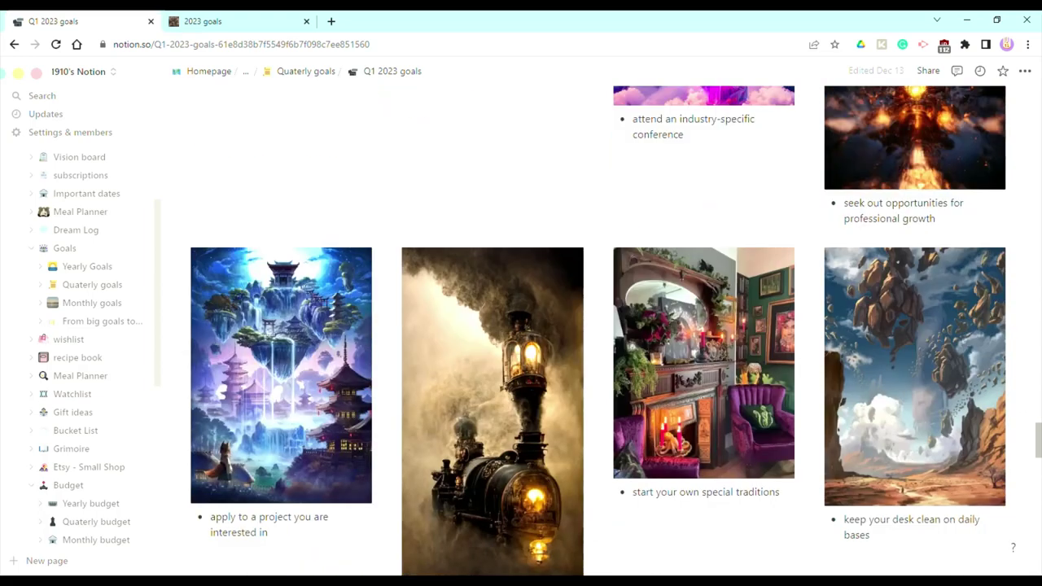
pyautogui.scroll(4, 599, 334)
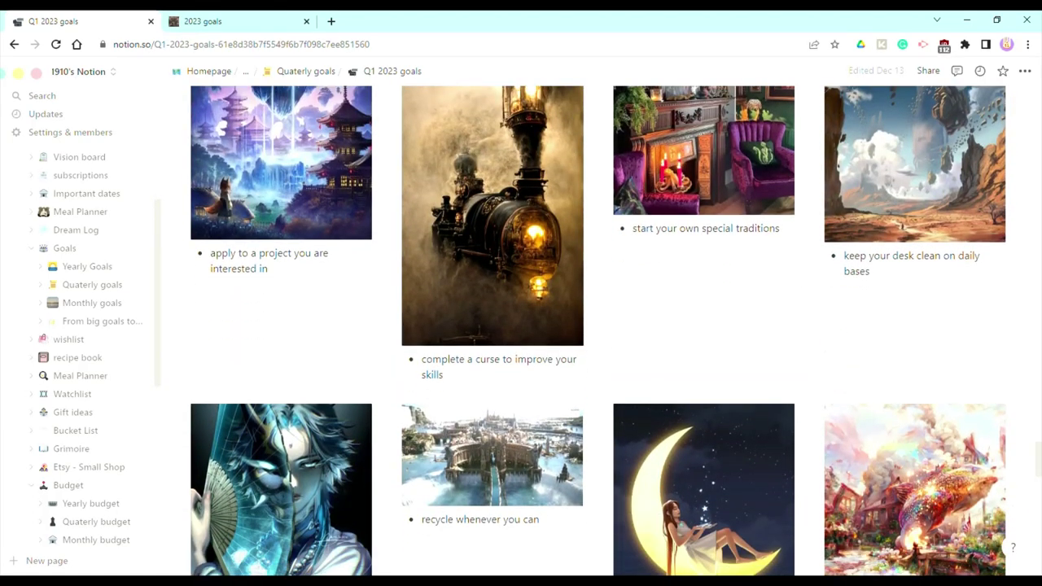
pyautogui.scroll(-2, 598, 330)
pyautogui.scroll(-1, 598, 330)
pyautogui.scroll(-1, 248, 144)
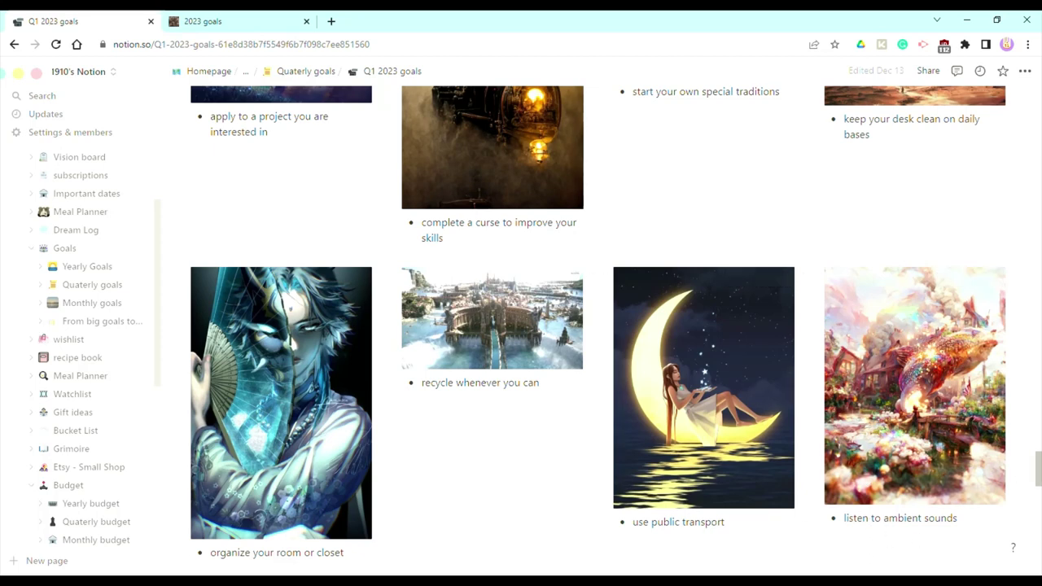
pyautogui.scroll(-5, 598, 326)
pyautogui.scroll(-2, 598, 326)
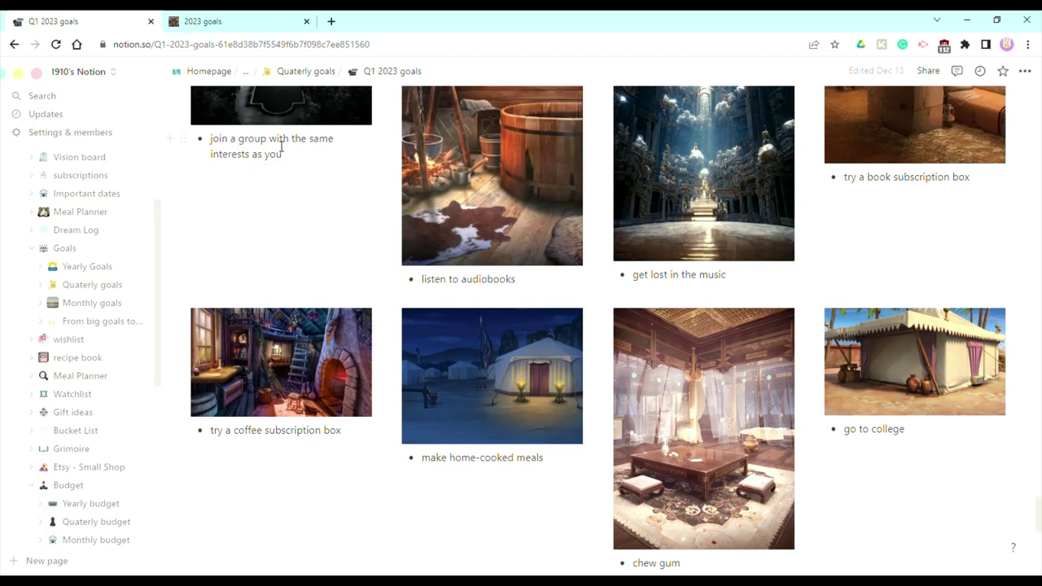
pyautogui.scroll(-1, 599, 328)
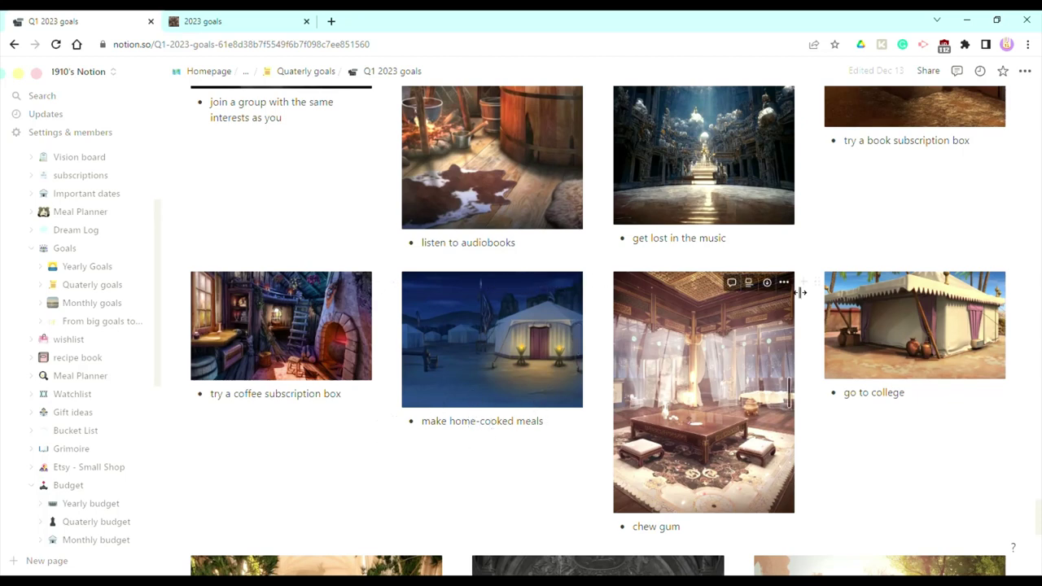
pyautogui.scroll(-2, 1001, 325)
pyautogui.scroll(-5, 490, 221)
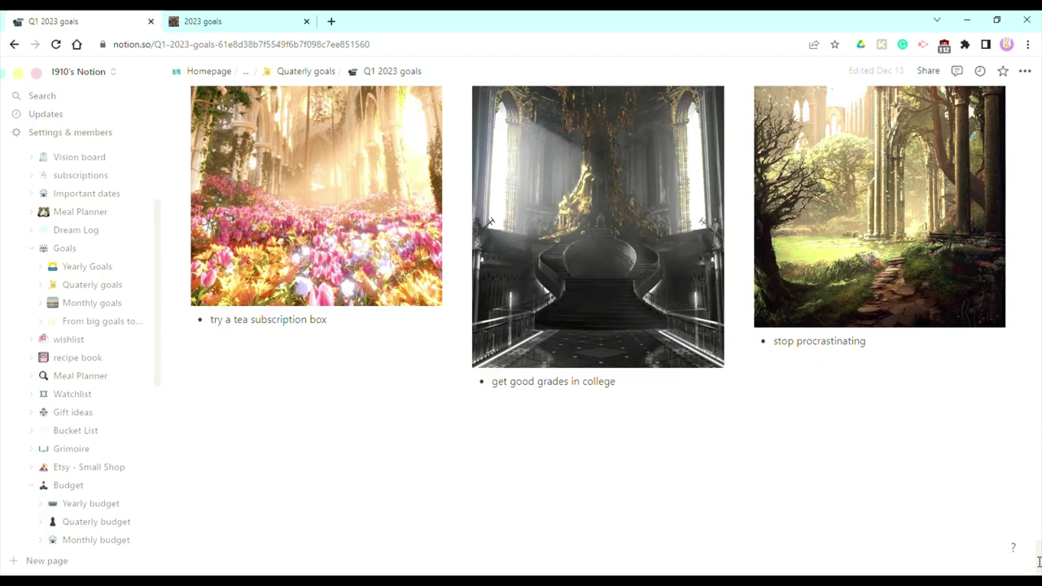
# Expand Monthly goals and Quaterly goals in the sidebar and open March 2023 Goals.
pyautogui.moveTo(1036, 562); pyautogui.dragTo(1038, 98)
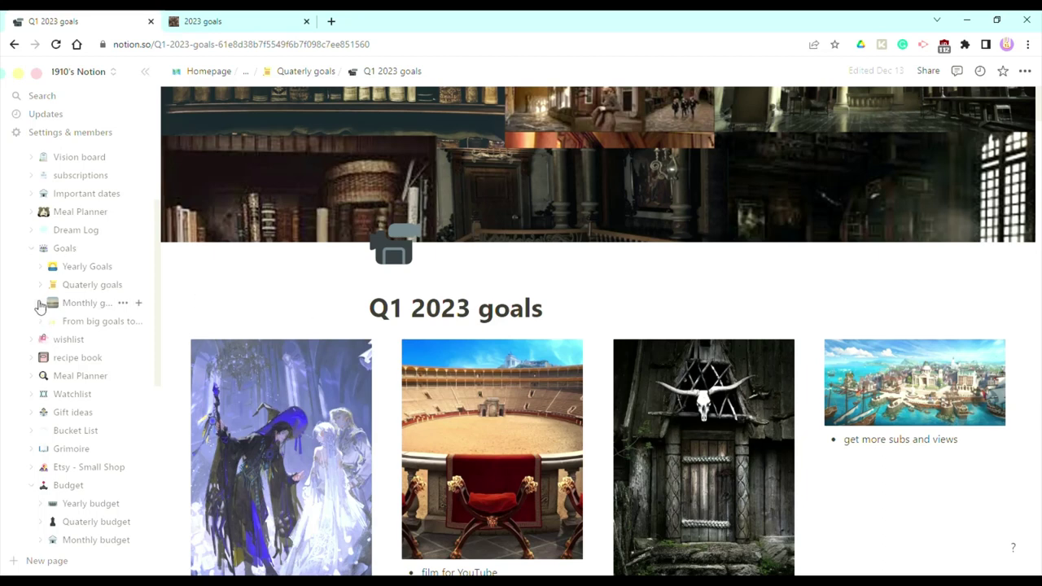
pyautogui.click(40, 303)
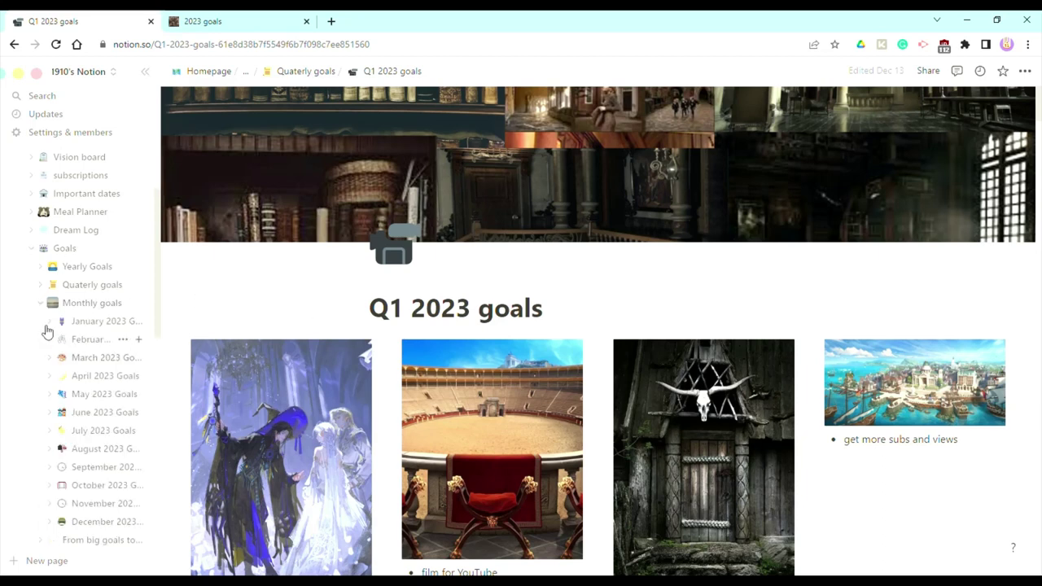
pyautogui.click(40, 285)
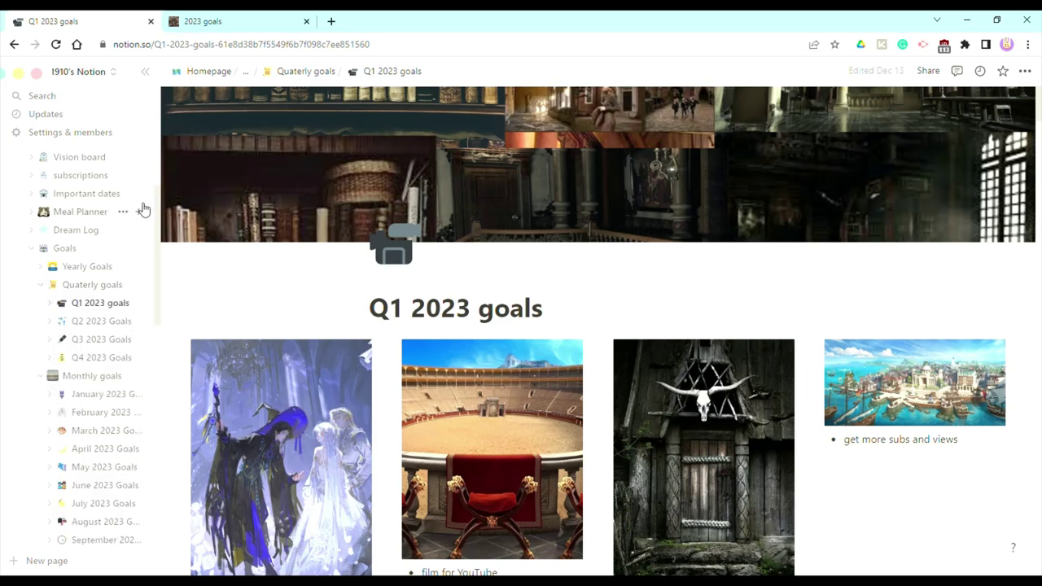
pyautogui.moveTo(155, 212); pyautogui.dragTo(161, 262)
pyautogui.click(100, 287)
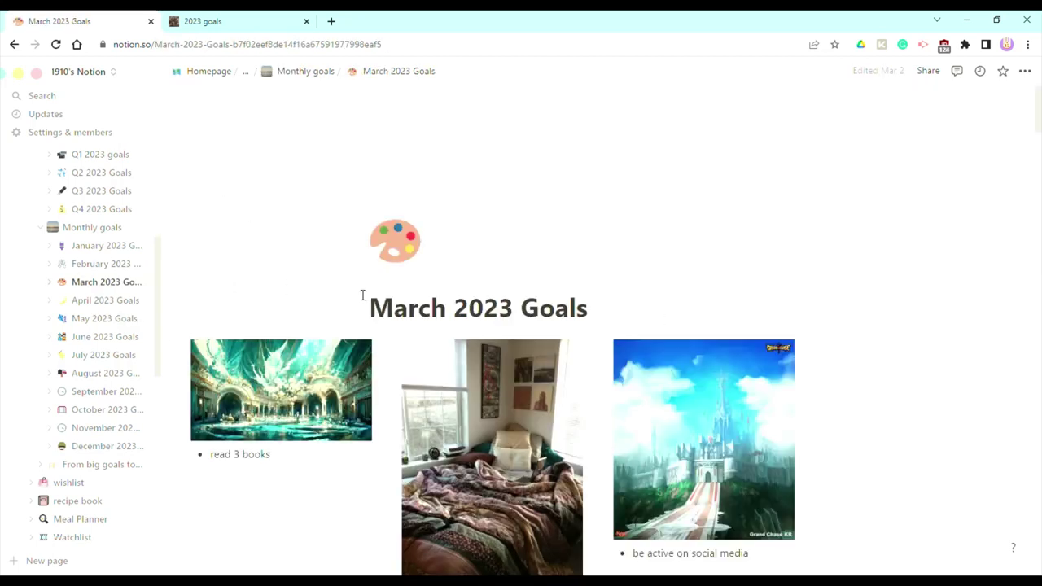
pyautogui.scroll(-5, 598, 331)
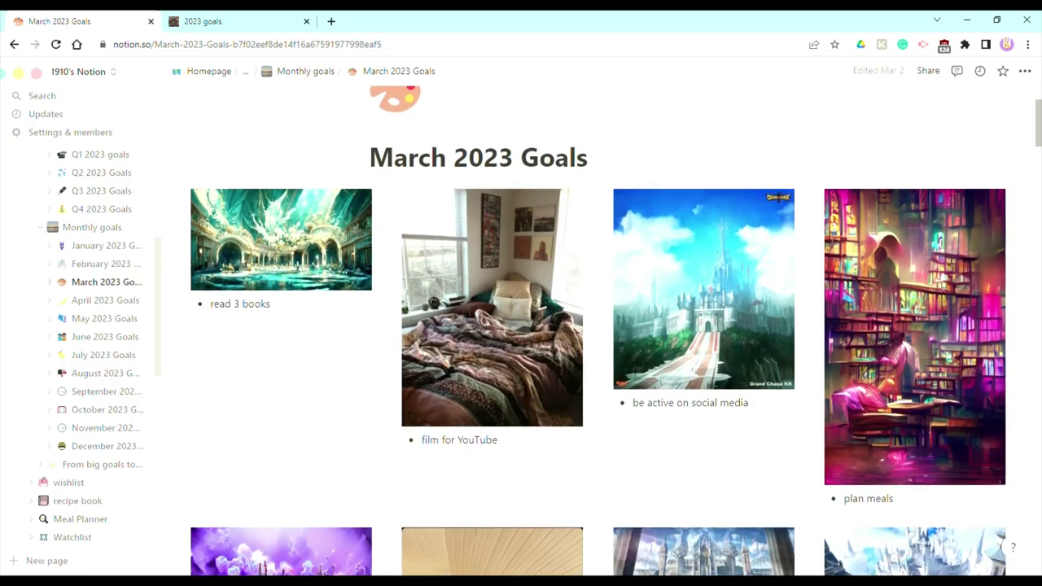
pyautogui.scroll(-1, 599, 331)
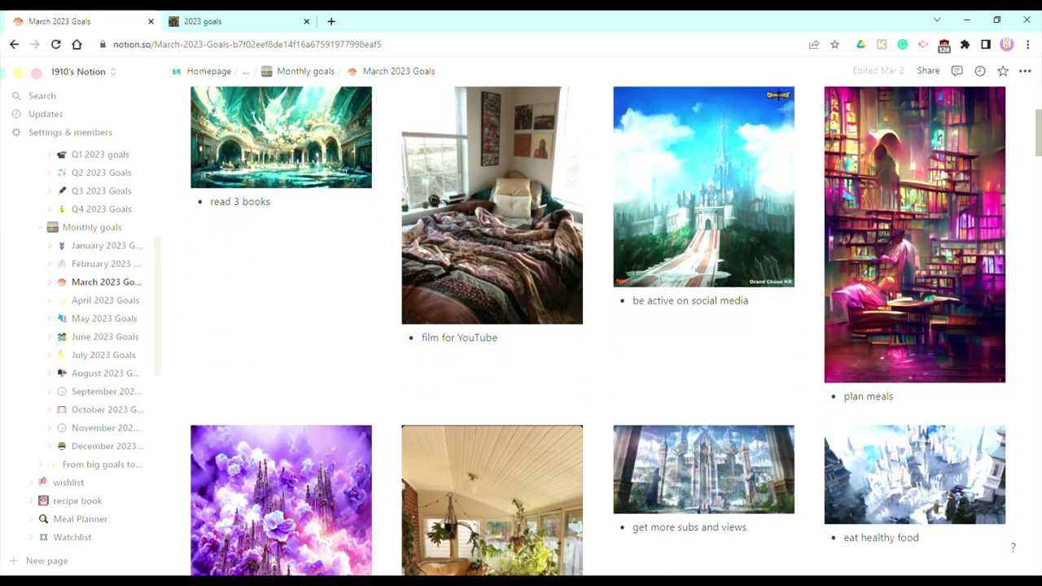
pyautogui.scroll(-1, 599, 331)
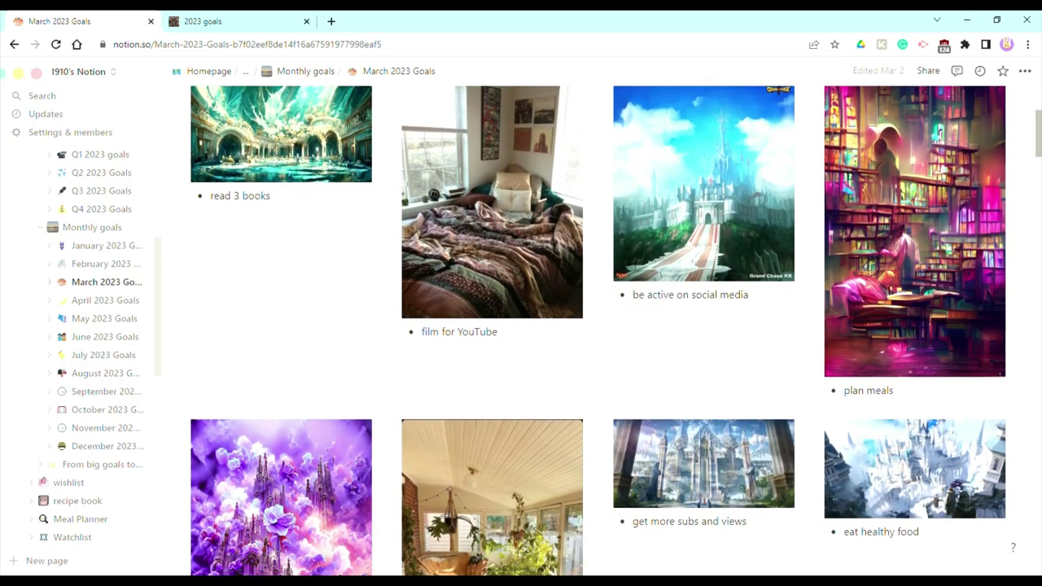
pyautogui.scroll(-4, 599, 330)
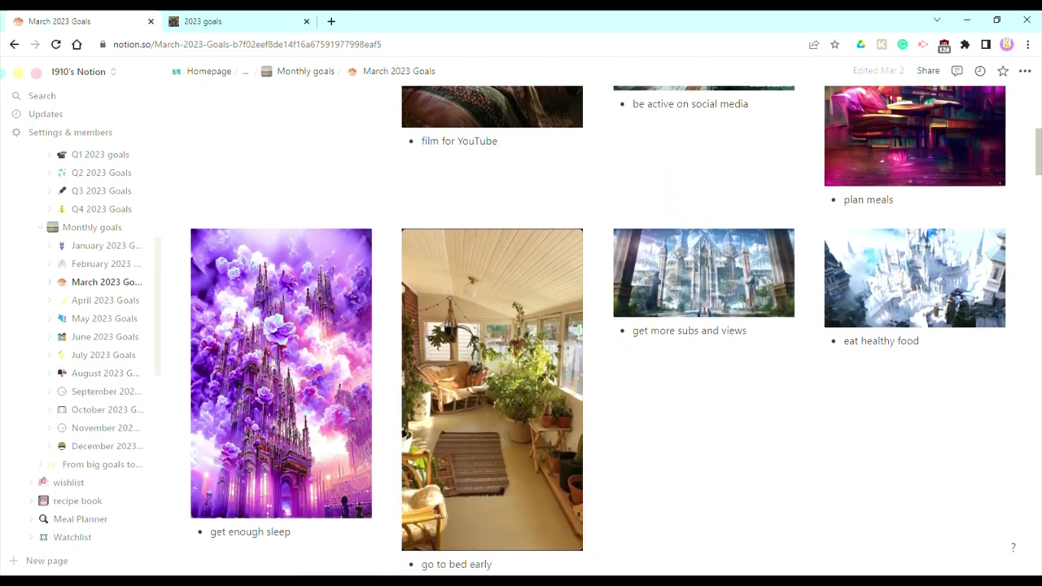
pyautogui.scroll(-1, 599, 330)
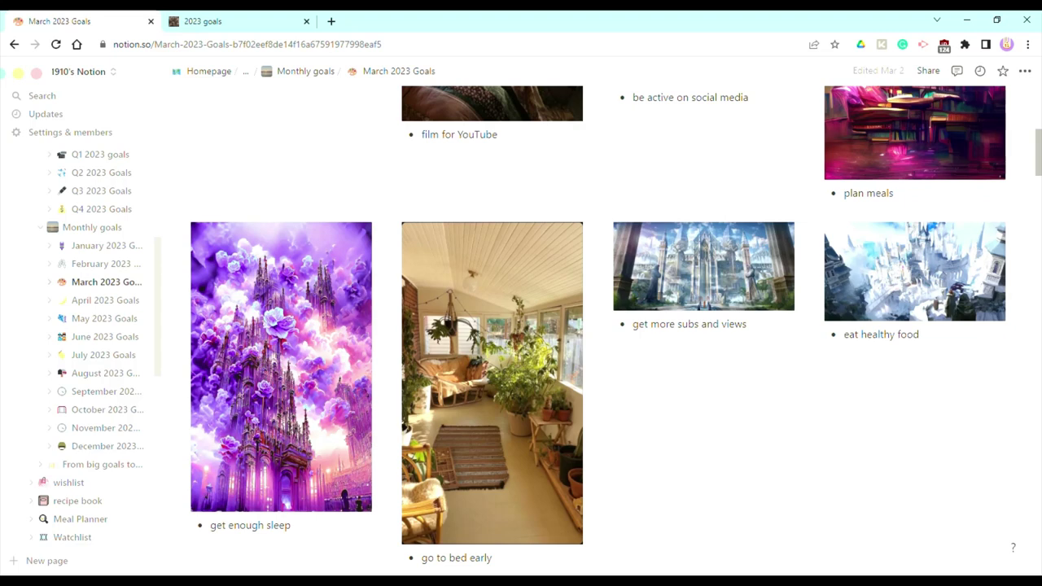
pyautogui.scroll(-5, 598, 331)
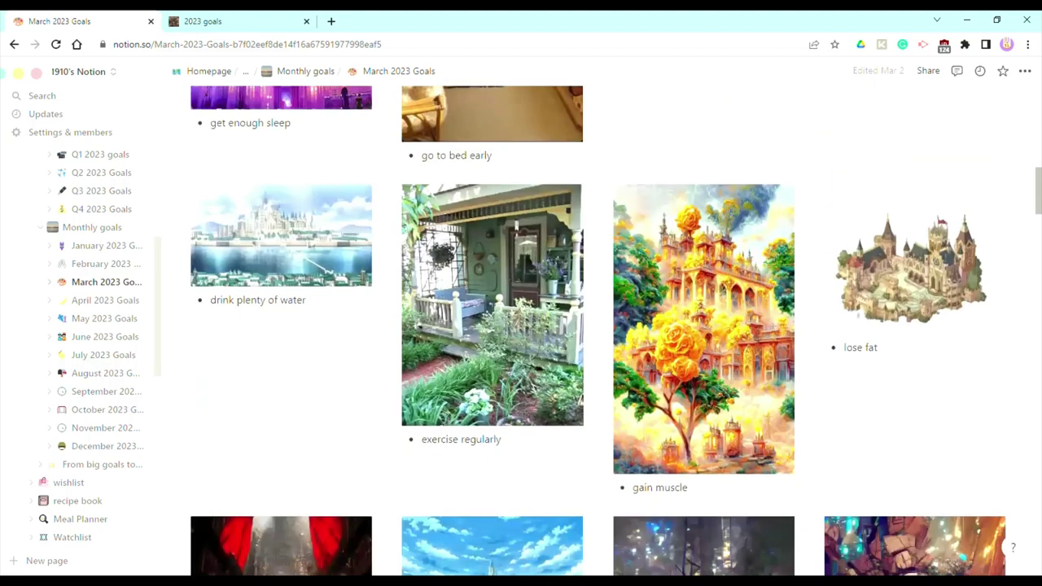
pyautogui.scroll(-1, 598, 331)
pyautogui.scroll(-1, 599, 330)
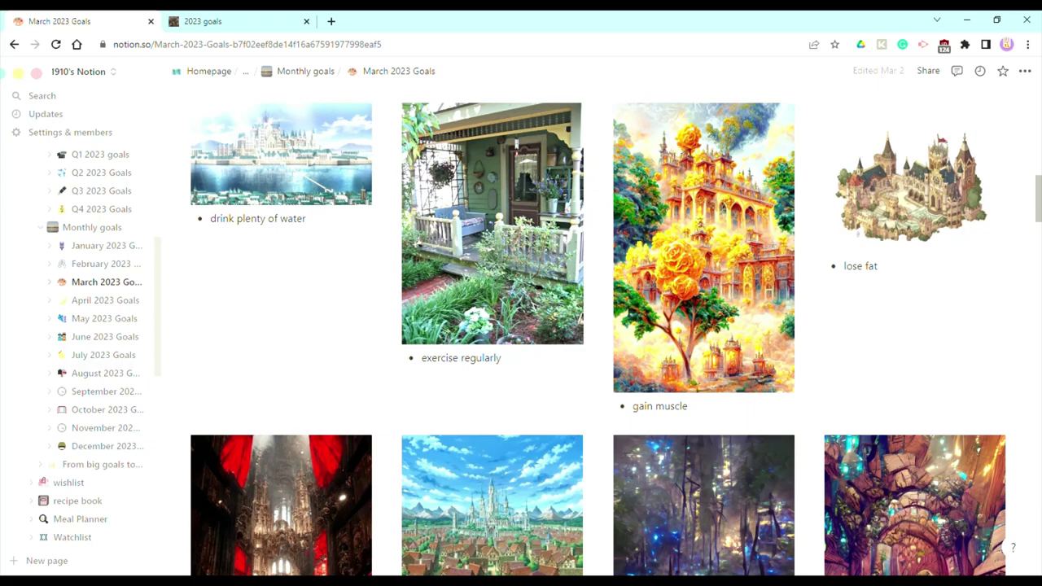
pyautogui.scroll(-5, 598, 331)
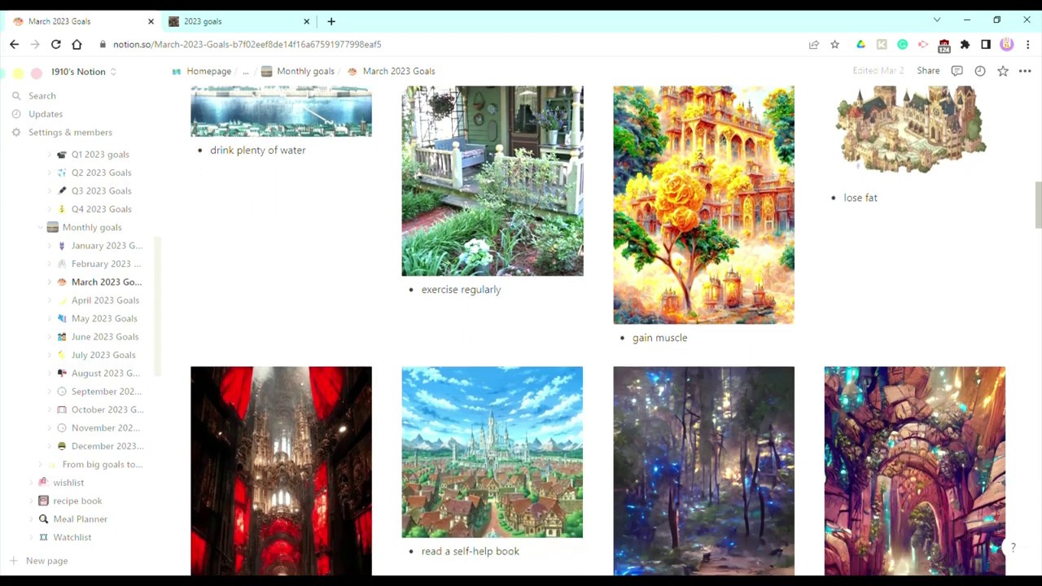
pyautogui.scroll(-3, 599, 330)
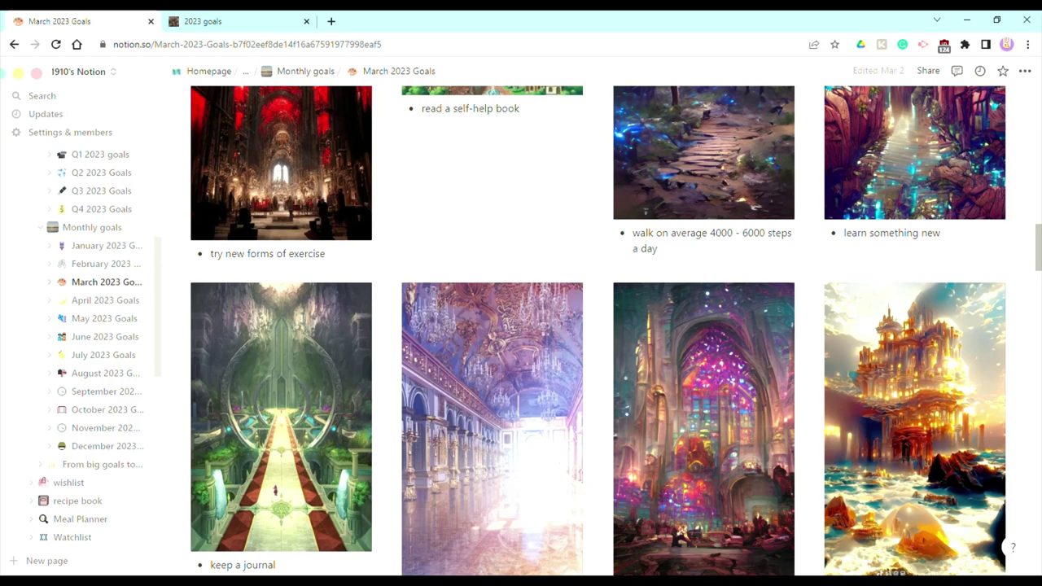
pyautogui.scroll(-5, 616, 330)
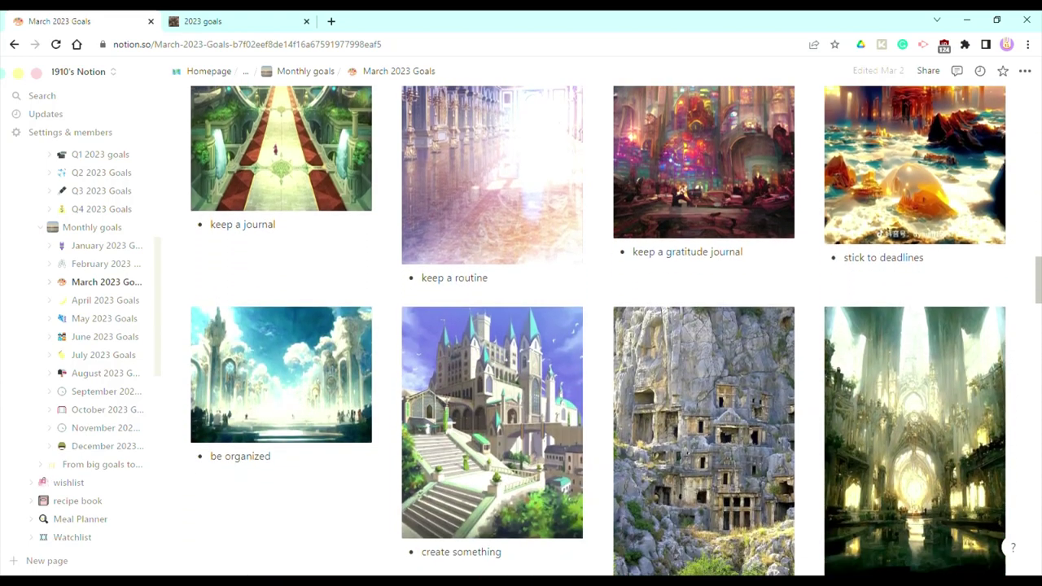
pyautogui.scroll(-2, 616, 331)
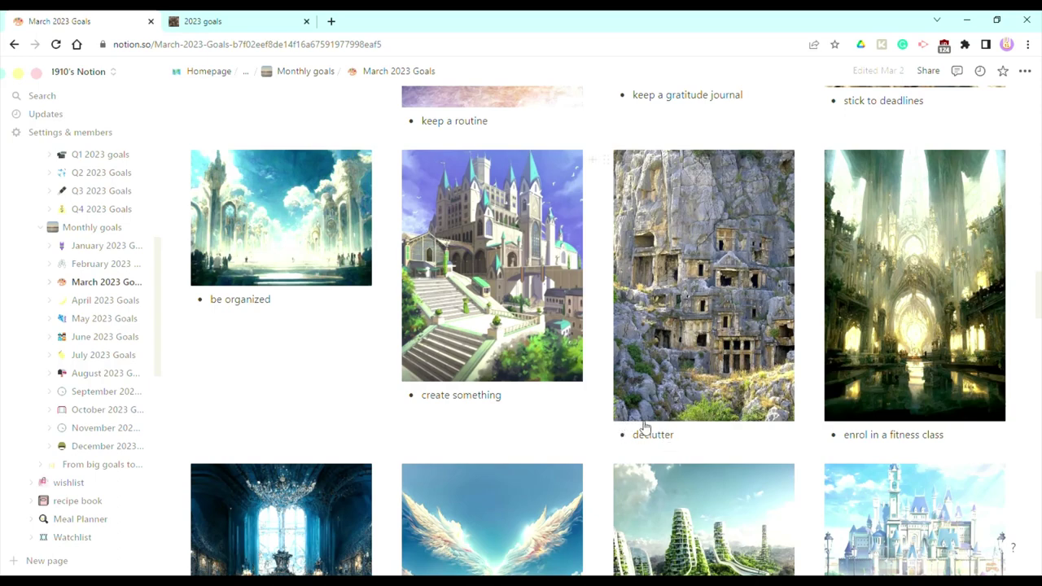
pyautogui.scroll(-7, 912, 285)
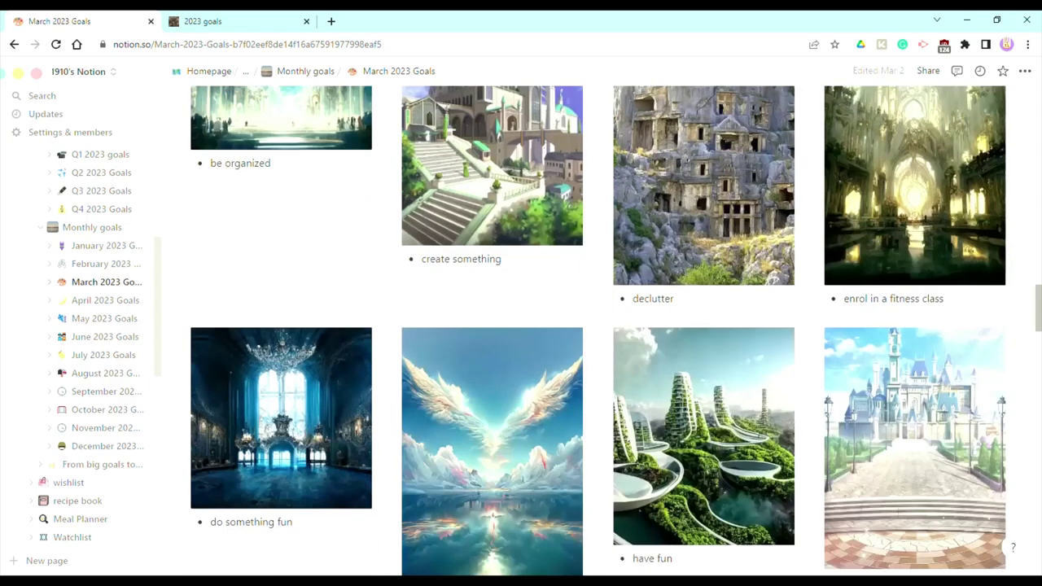
pyautogui.scroll(-1, 599, 325)
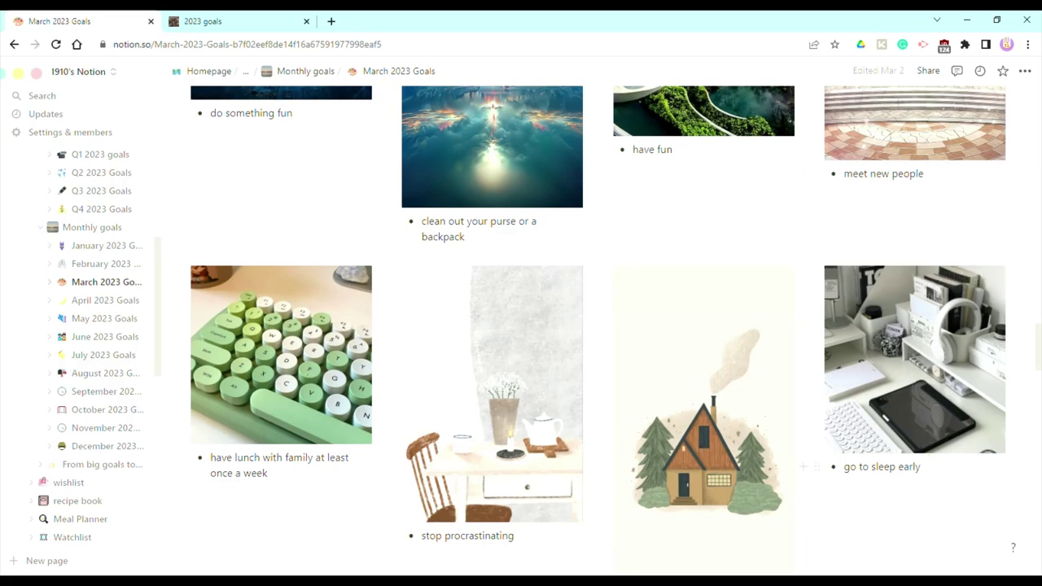
pyautogui.scroll(10, 882, 466)
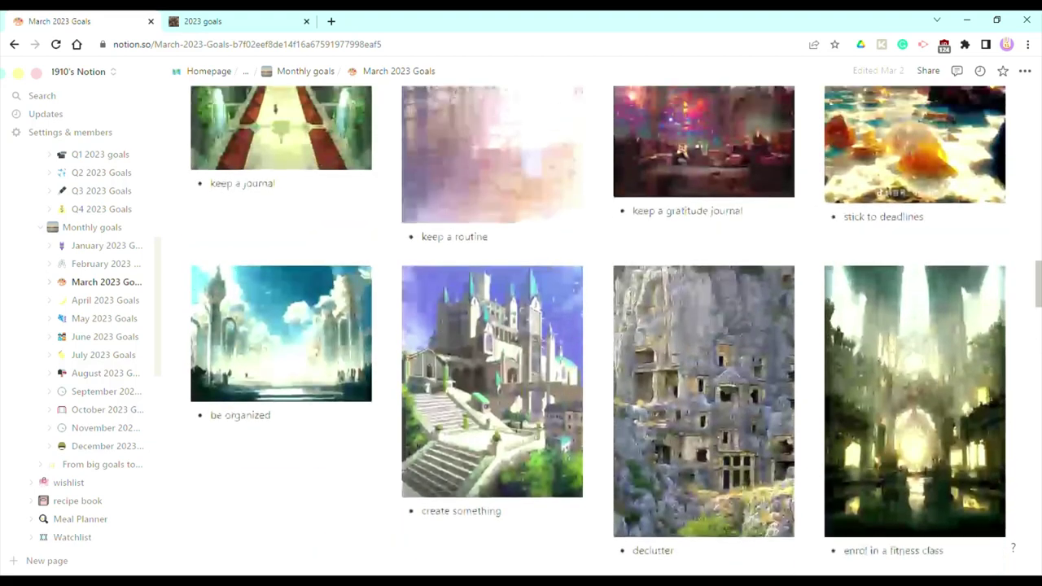
pyautogui.scroll(10, 881, 466)
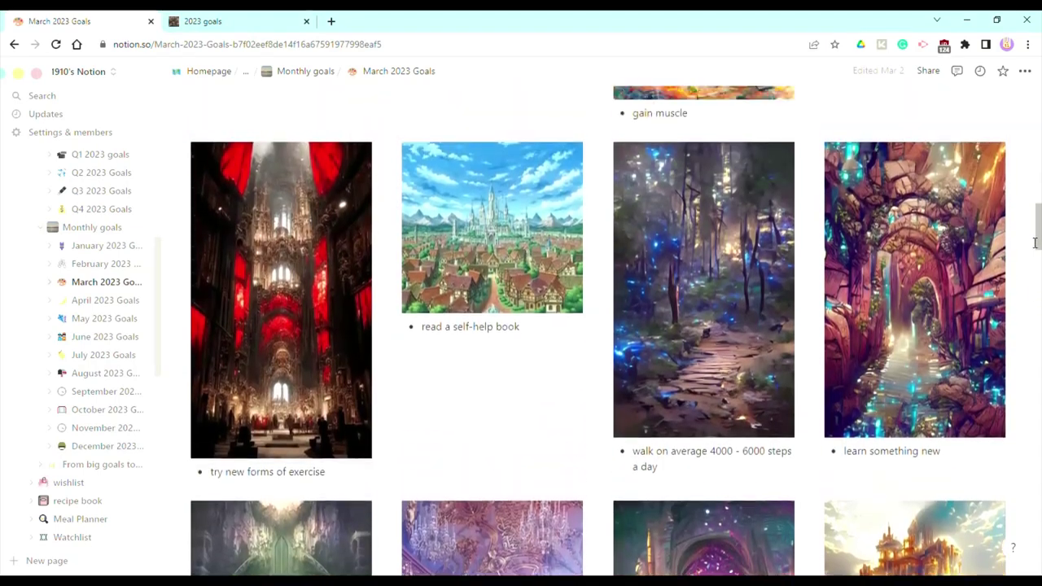
pyautogui.scroll(10, 616, 331)
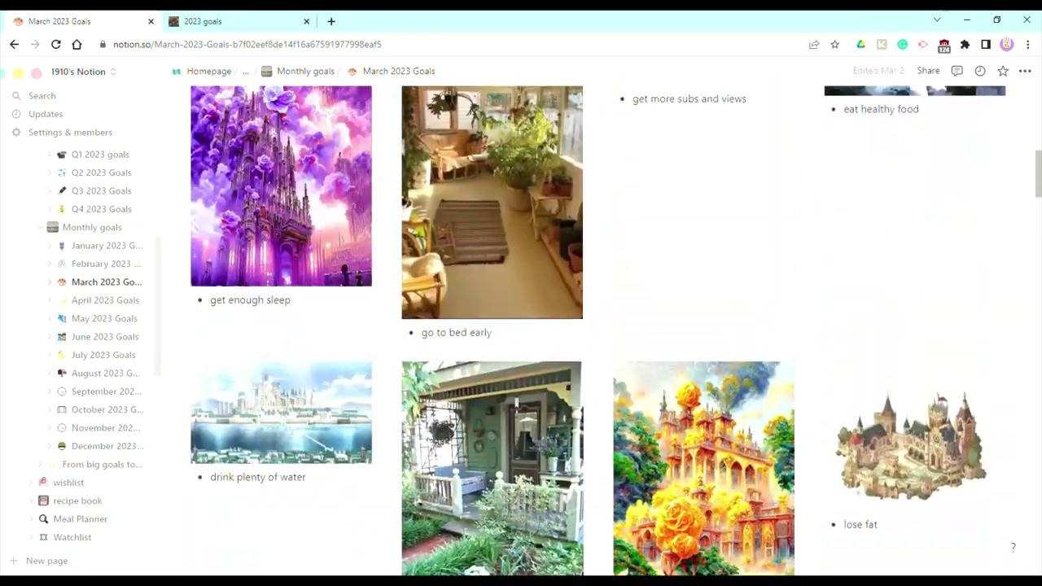
pyautogui.scroll(-15, 616, 330)
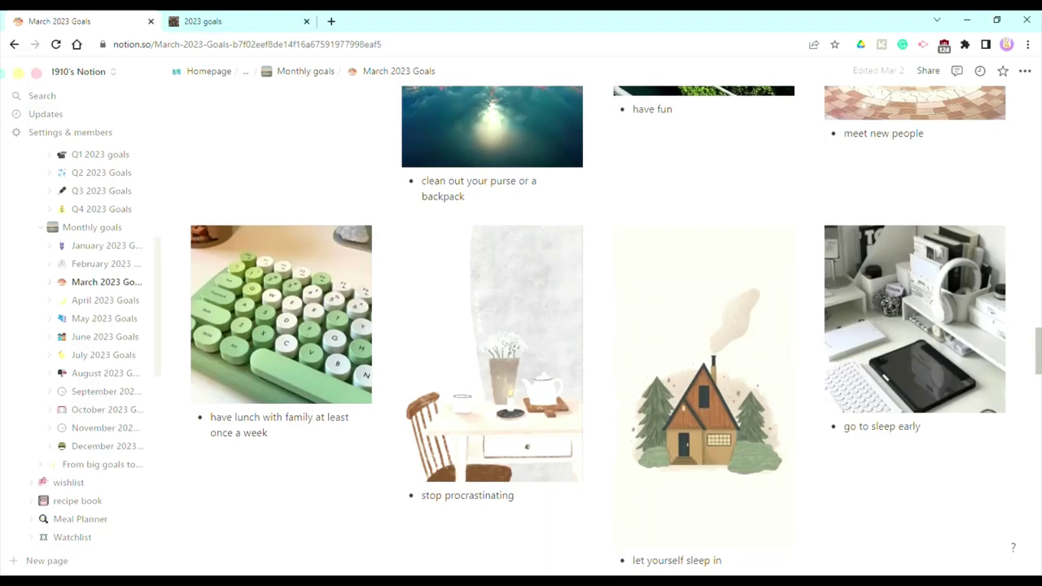
pyautogui.scroll(-2, 599, 326)
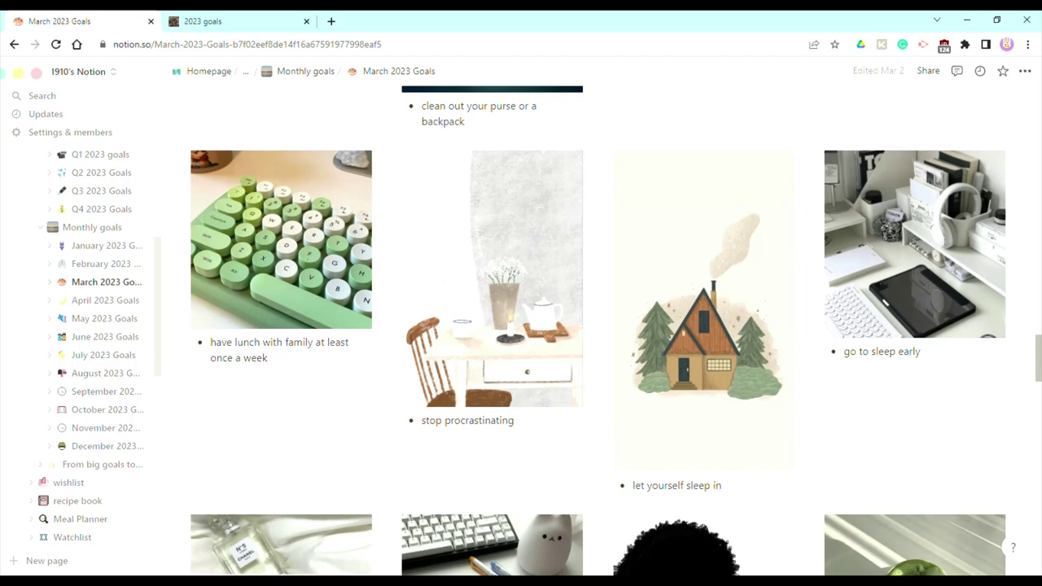
pyautogui.scroll(-1, 598, 330)
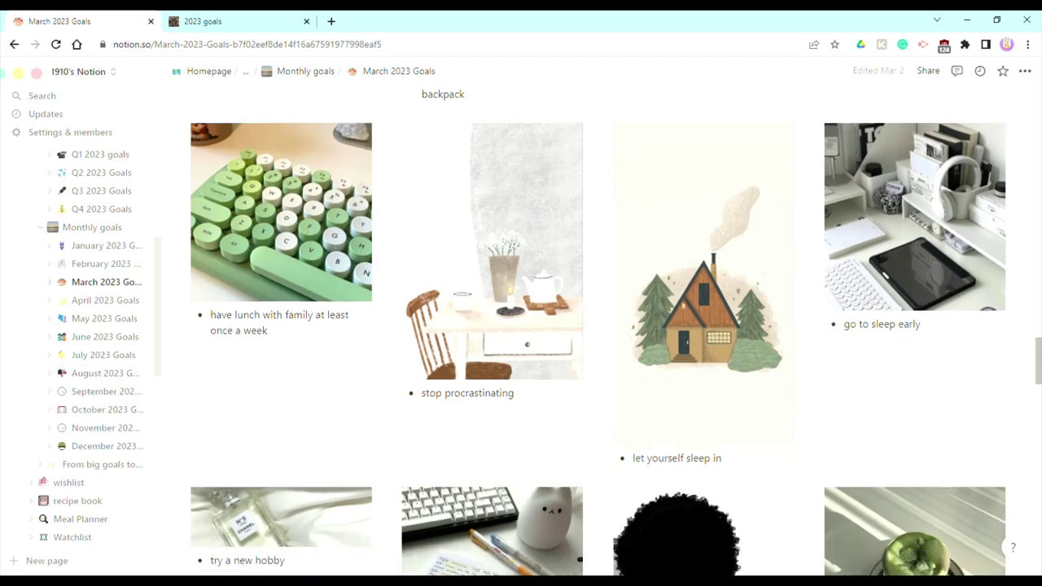
pyautogui.scroll(-5, 599, 333)
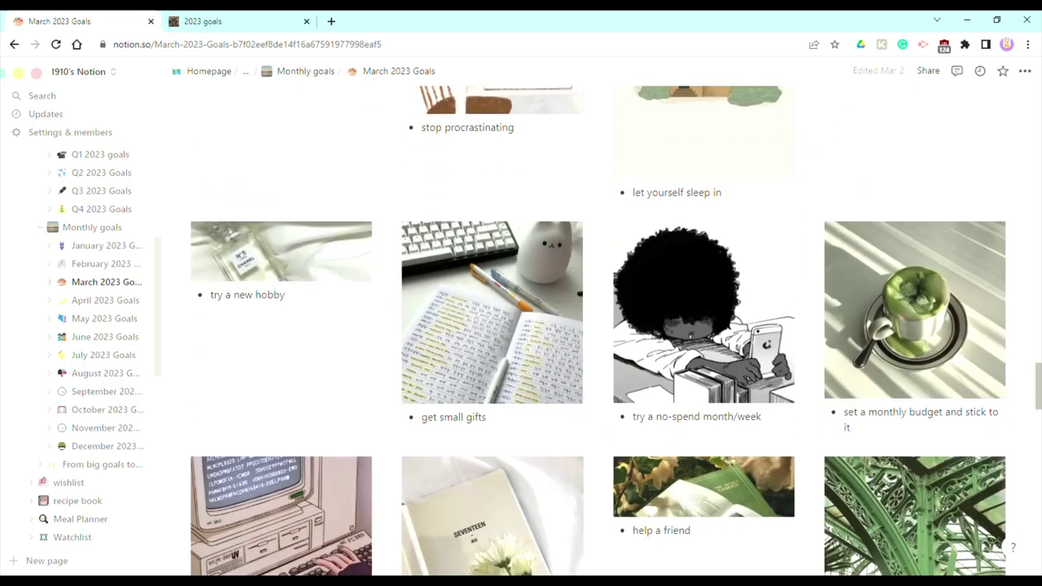
pyautogui.scroll(-1, 598, 333)
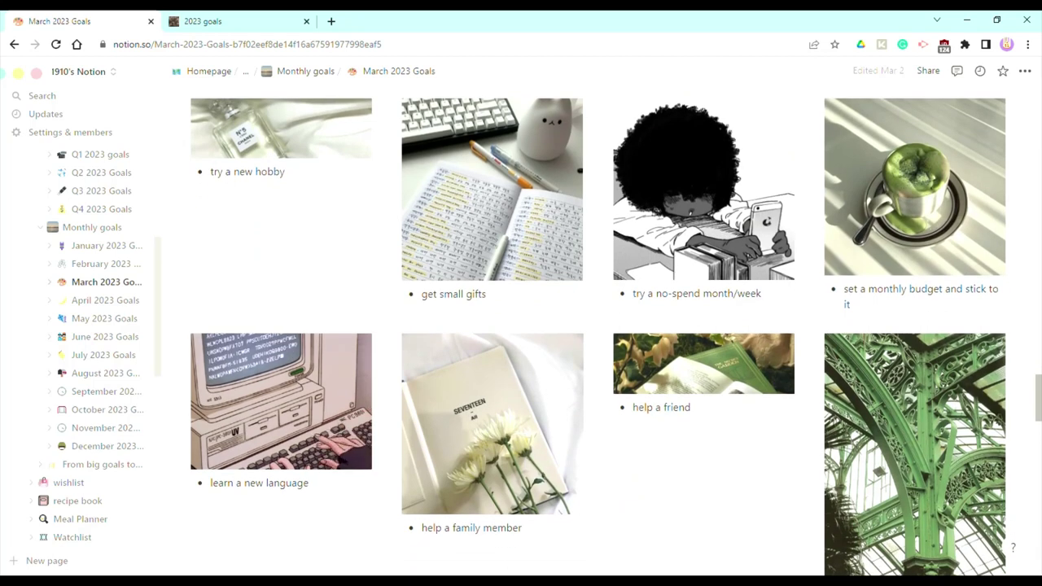
pyautogui.scroll(-2, 599, 331)
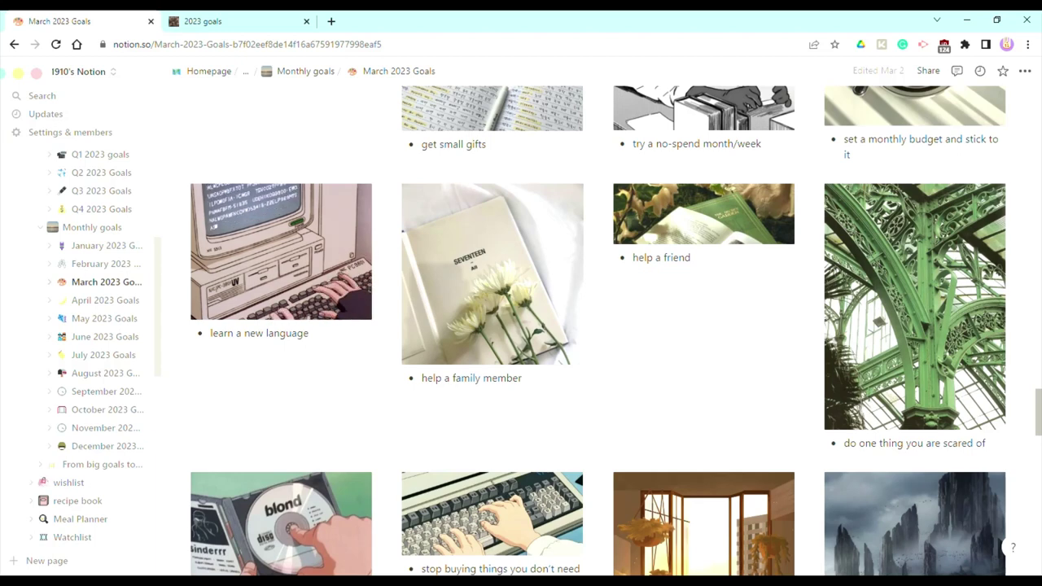
pyautogui.scroll(-2, 598, 331)
pyautogui.scroll(-2, 599, 331)
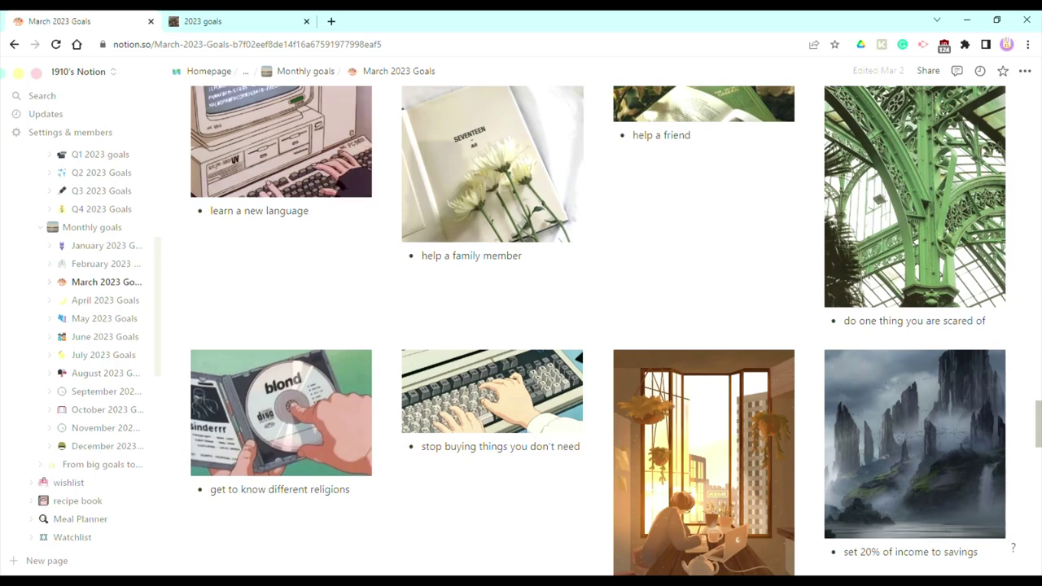
pyautogui.scroll(-1, 598, 331)
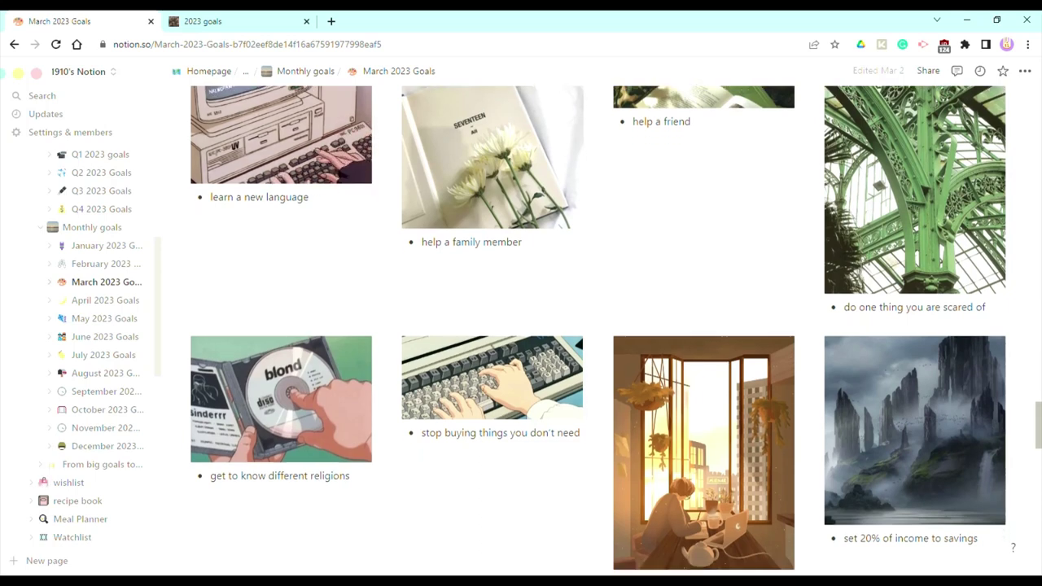
pyautogui.scroll(-2, 599, 330)
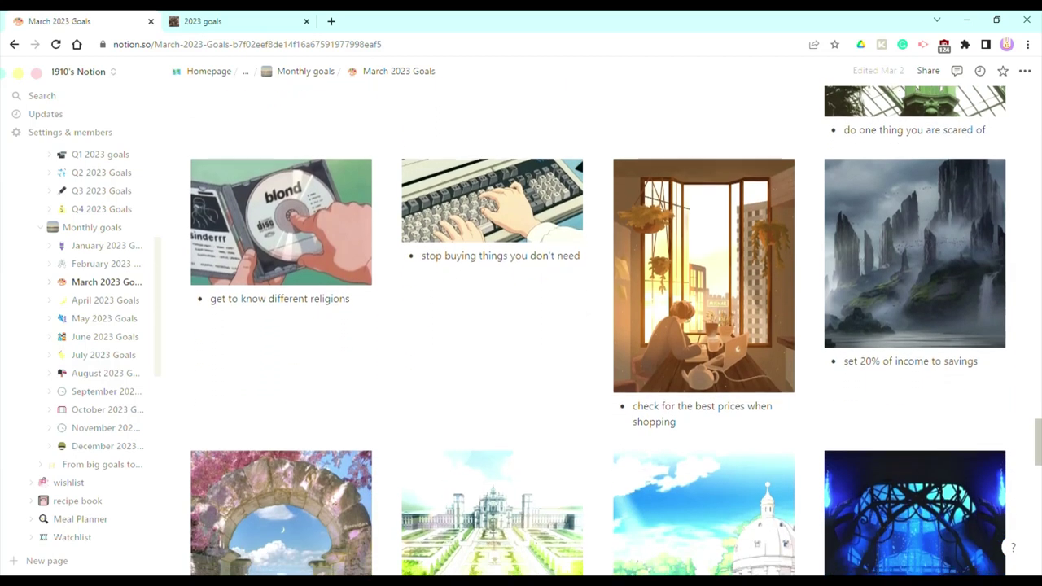
pyautogui.scroll(-2, 598, 331)
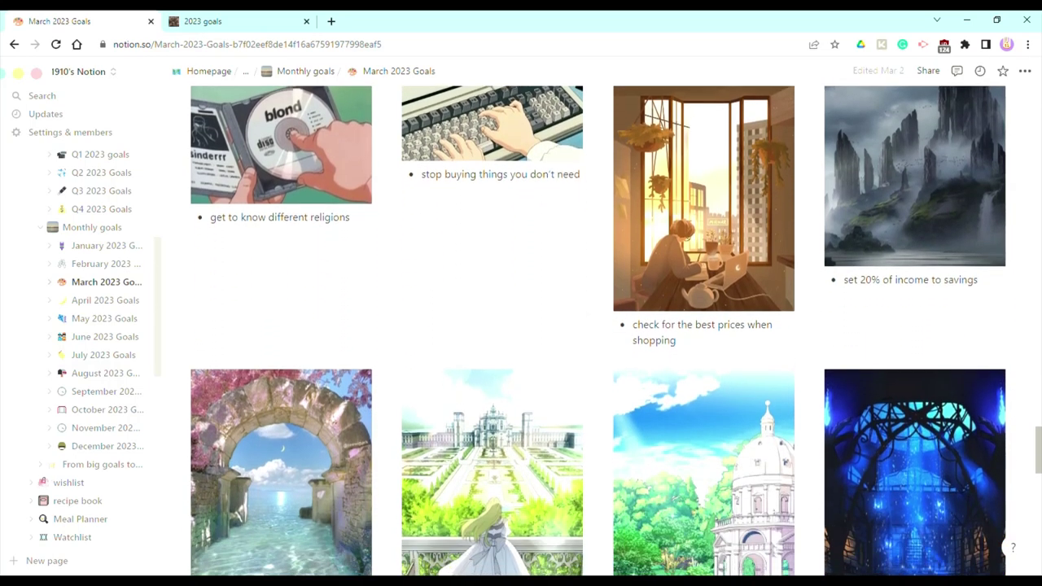
pyautogui.scroll(-1, 598, 331)
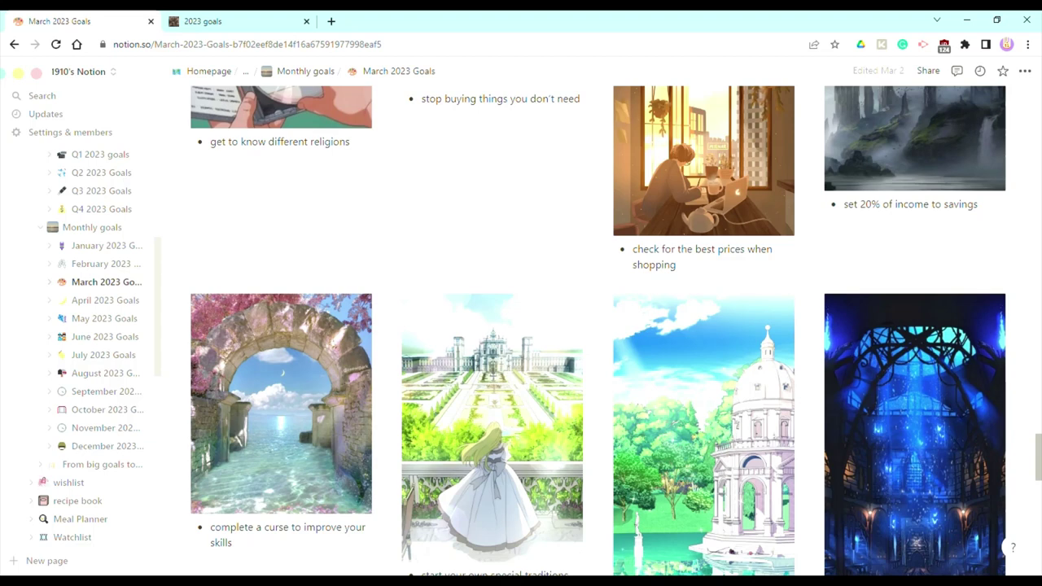
pyautogui.scroll(-3, 599, 331)
pyautogui.scroll(-2, 598, 331)
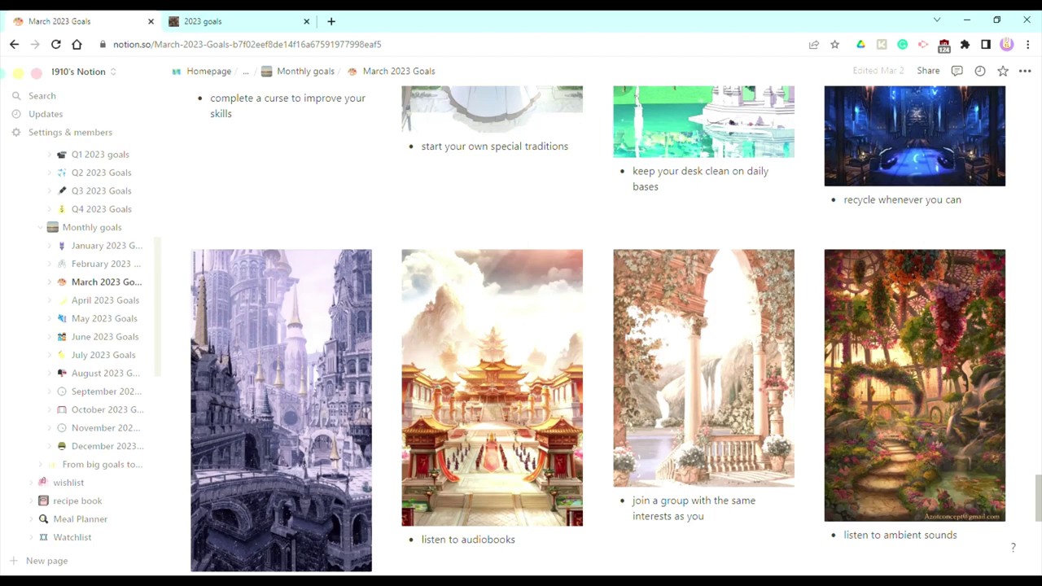
pyautogui.scroll(-1, 616, 329)
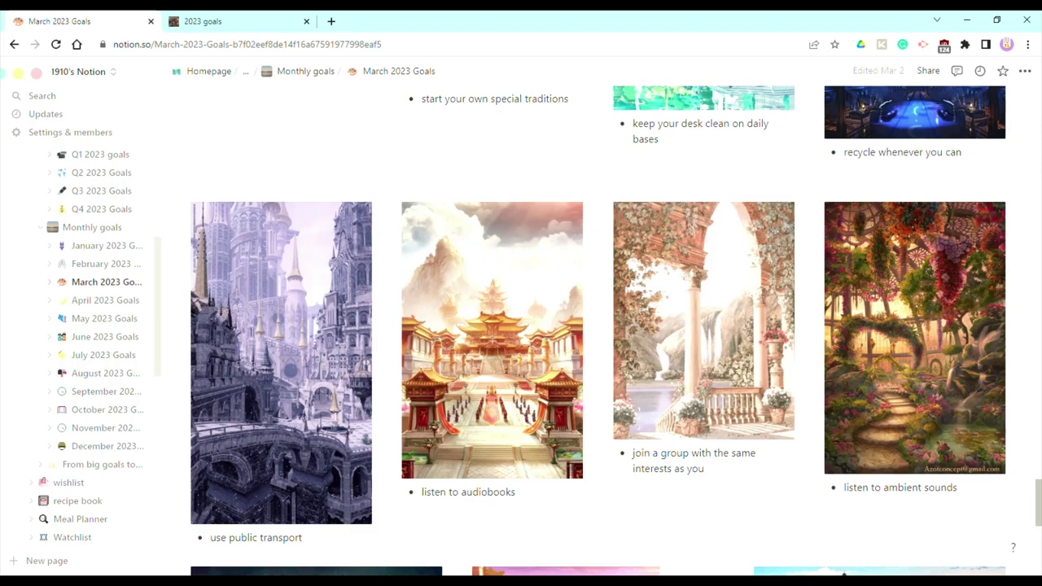
pyautogui.scroll(-1, 598, 331)
pyautogui.scroll(-3, 598, 330)
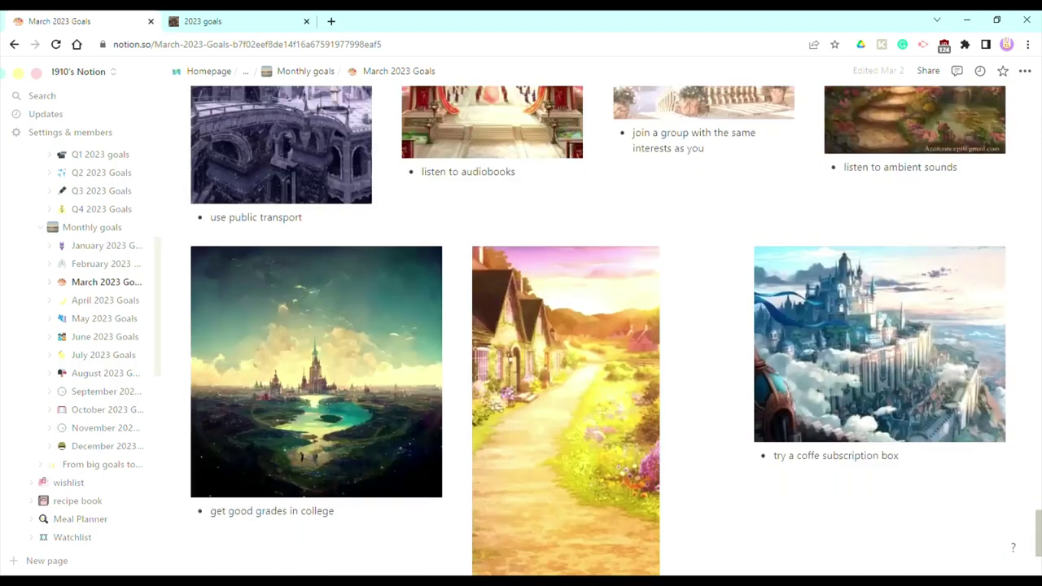
pyautogui.scroll(-2, 599, 330)
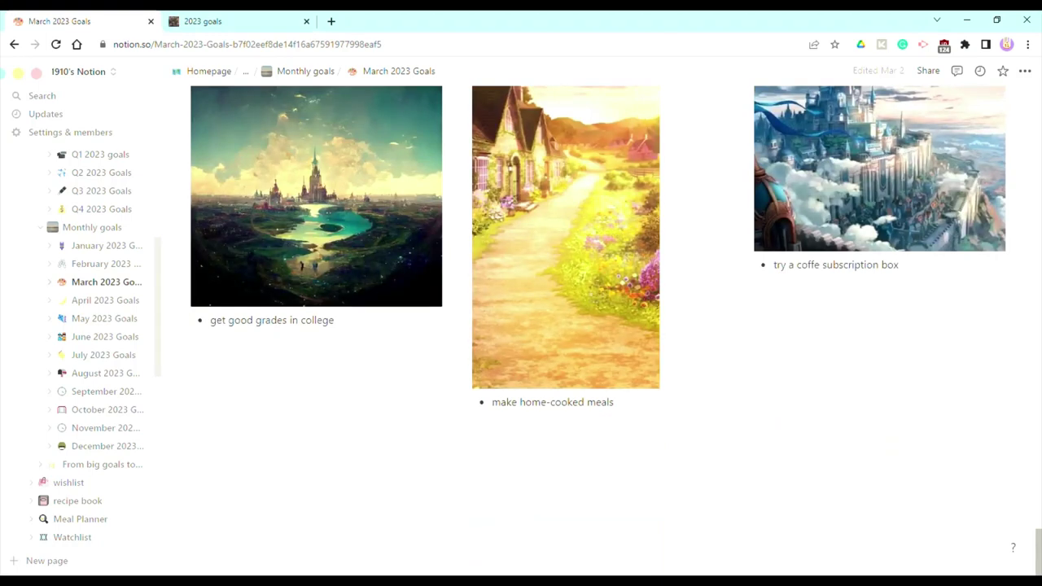
pyautogui.moveTo(1038, 549); pyautogui.dragTo(1038, 47)
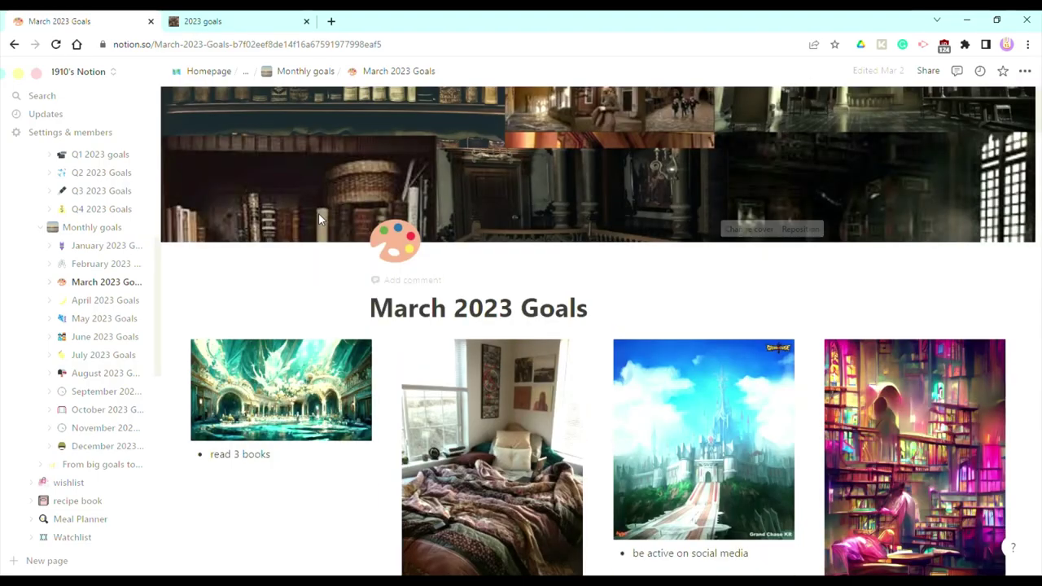
# Open Q2 2023 Goals from Quarterly goals in the sidebar.
pyautogui.click(85, 173)
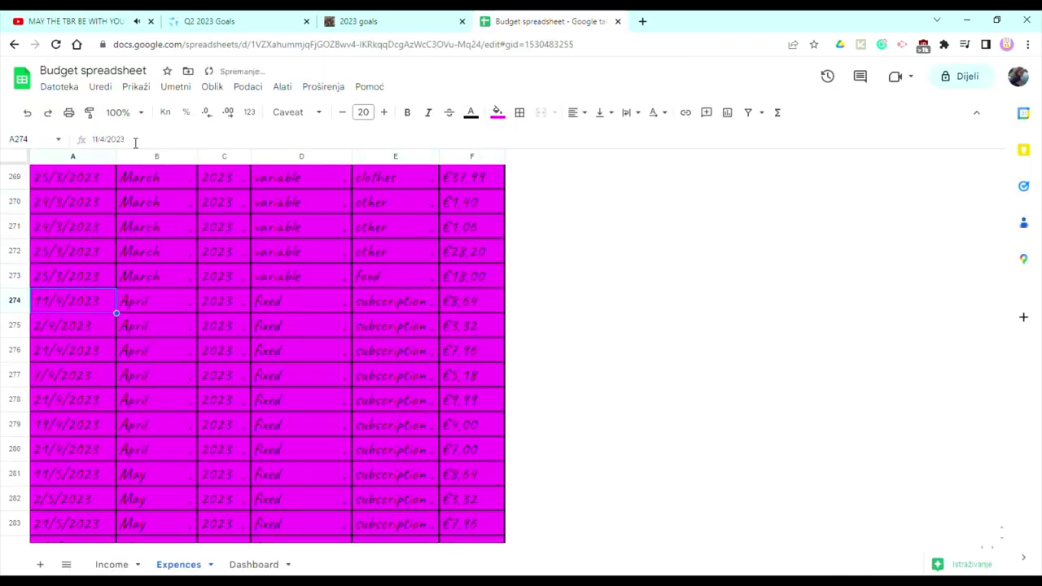
# Enter the dates 27/3/2023, 28/3/2023 and 29/3/2023 in column A, inserting extra rows.
pyautogui.write('27/3/2023')
pyautogui.press('Return')
pyautogui.write('28/3/2023')
pyautogui.press('Return')
pyautogui.rightClick(70, 375)
pyautogui.click(86, 195)
pyautogui.write('29/3/2023')
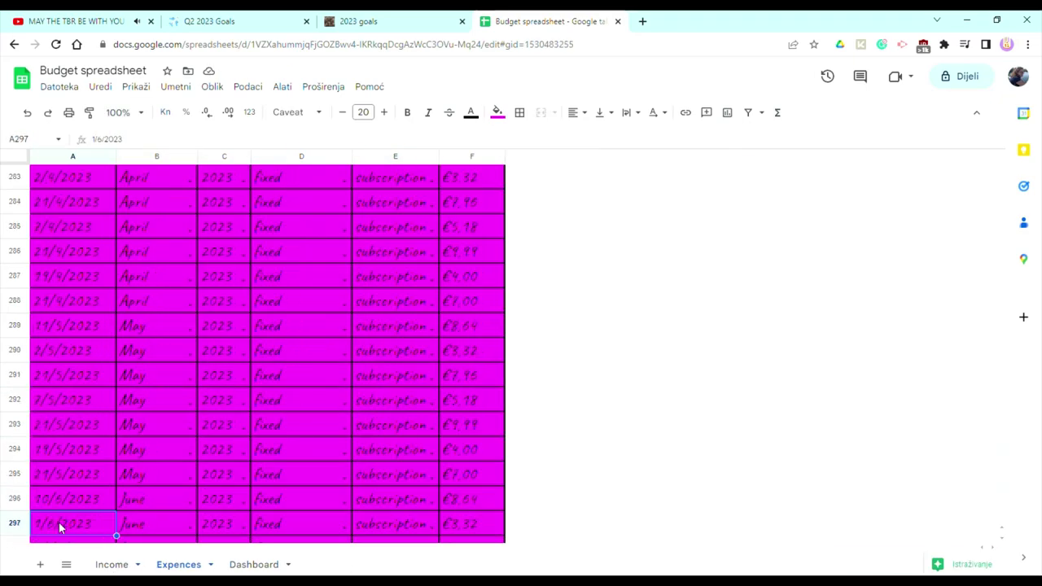
# Select the rows from the row 289 amount upward and delete them.
pyautogui.click(469, 326)
pyautogui.scroll(1, 469, 326)
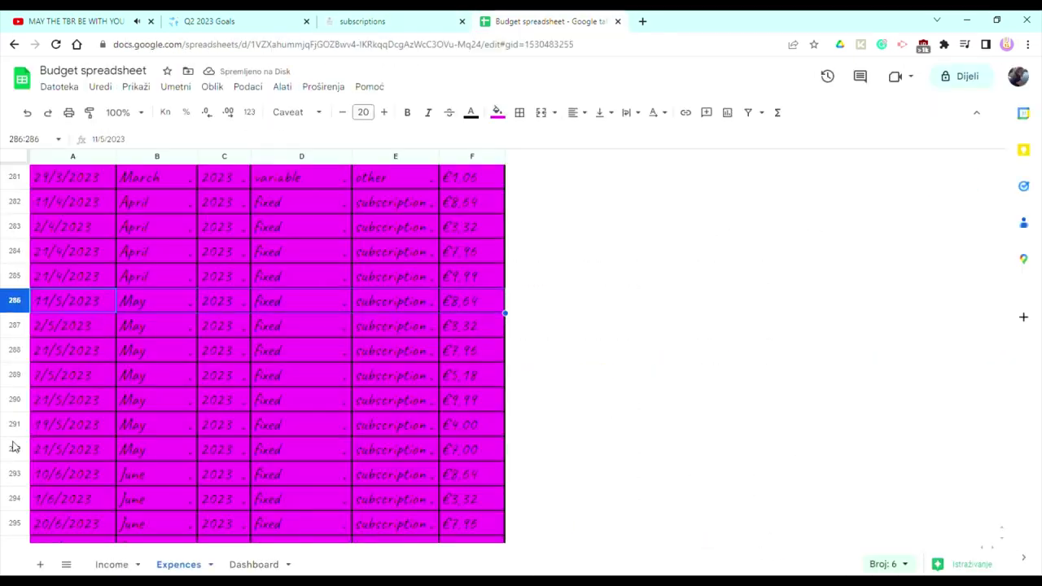
pyautogui.rightClick(69, 301)
pyautogui.click(57, 242)
pyautogui.click(78, 523)
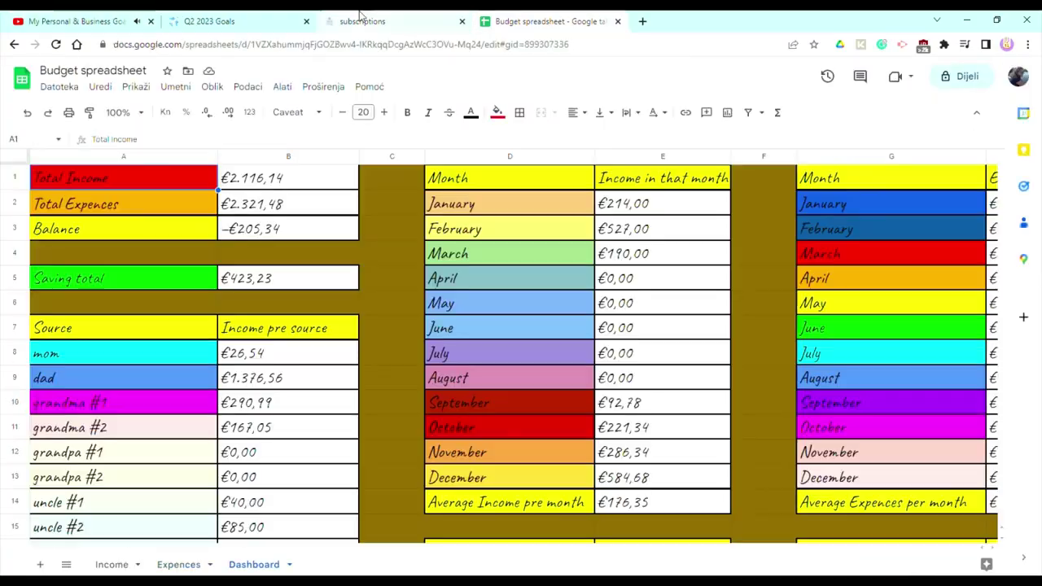
pyautogui.click(361, 21)
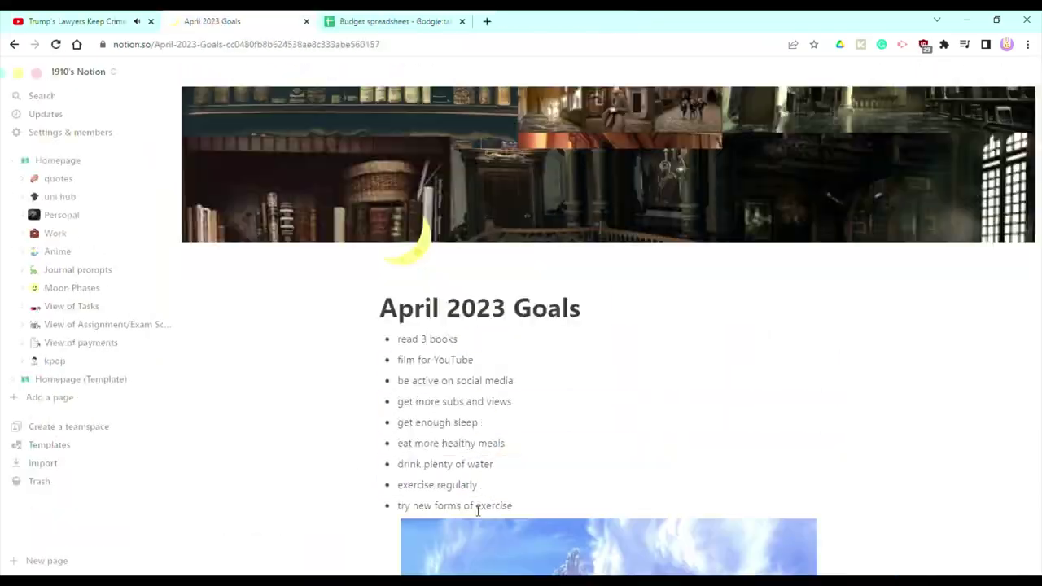
# Scroll down through the April 2023 Goals list and its images.
pyautogui.scroll(-3, 482, 556)
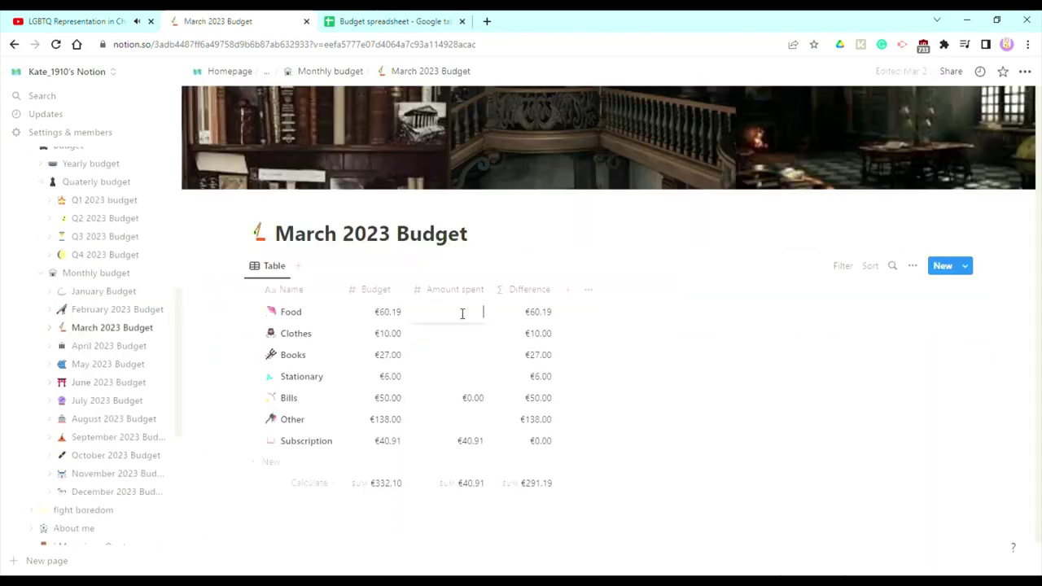
# Move further down the expense rows with the Down arrow key.
pyautogui.press('Down')
pyautogui.press('Down')
pyautogui.press('Down')
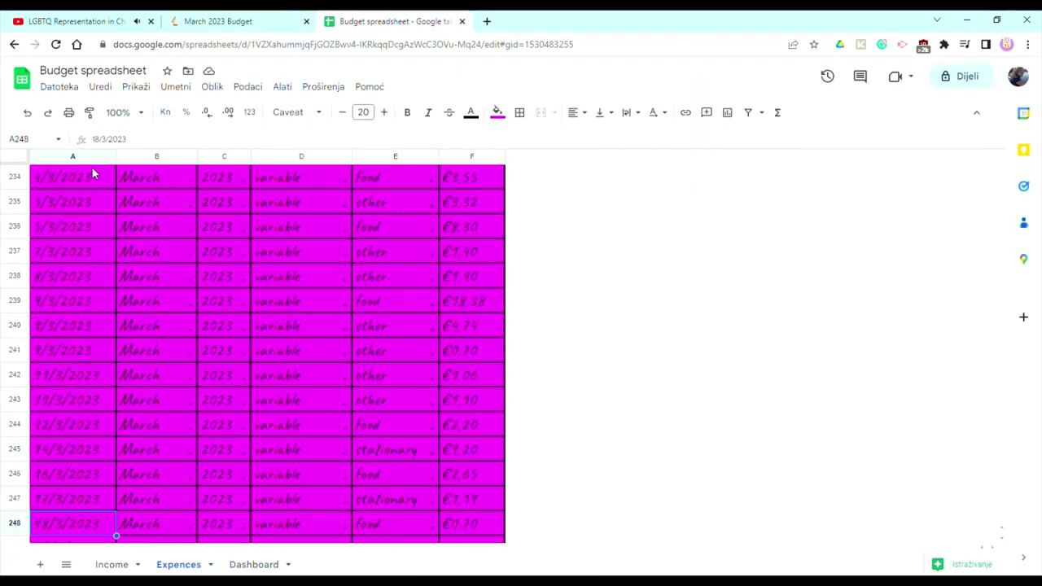
pyautogui.press('Down')
pyautogui.press('Down')
pyautogui.press('Down')
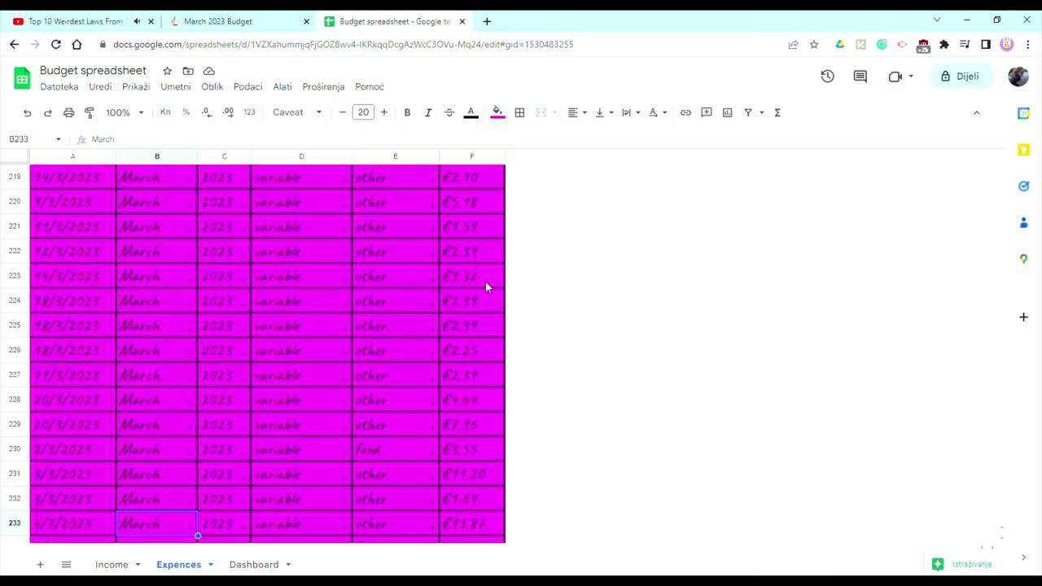
pyautogui.press('Left')
pyautogui.press('Down')
pyautogui.press('Down')
pyautogui.press('Down')
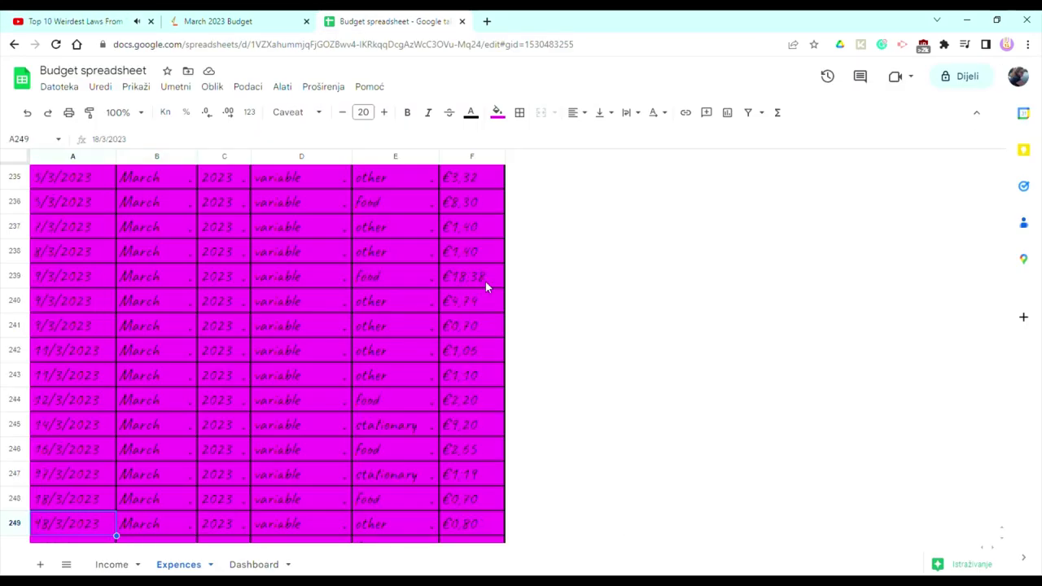
pyautogui.press('Down')
pyautogui.press('Down')
pyautogui.press('Down')
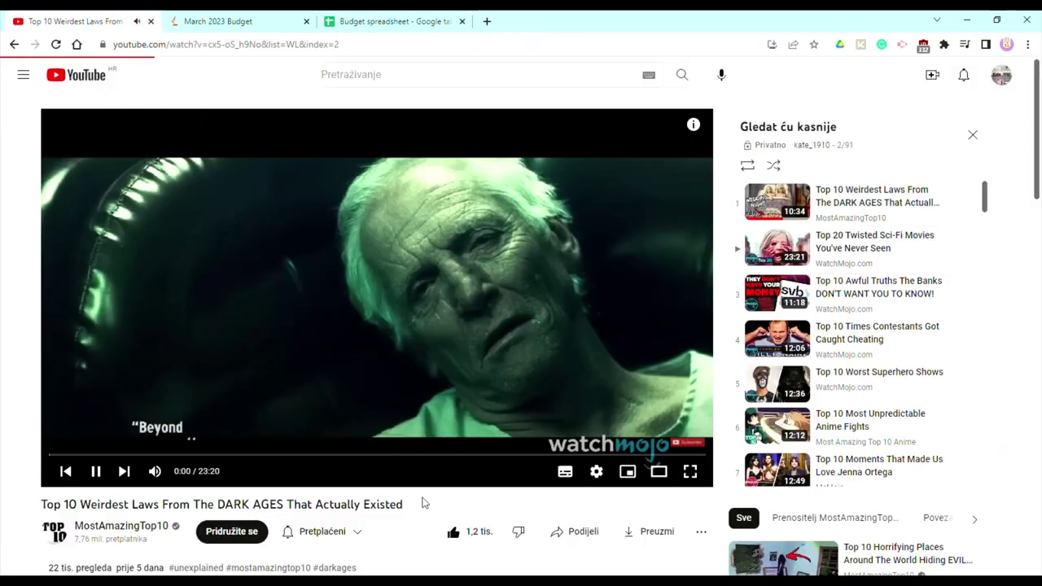